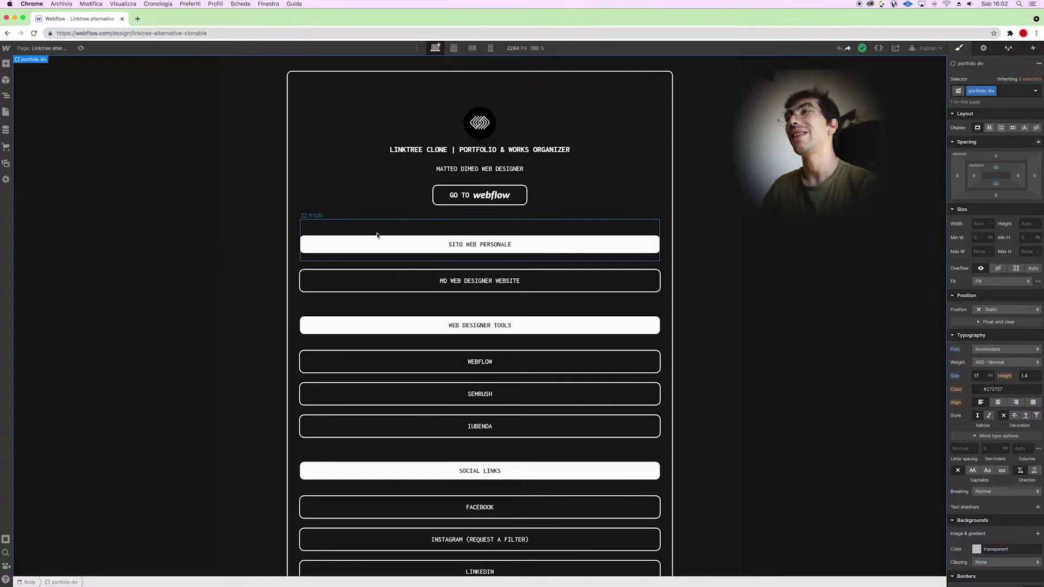
scroll(448, 233, "down", 1)
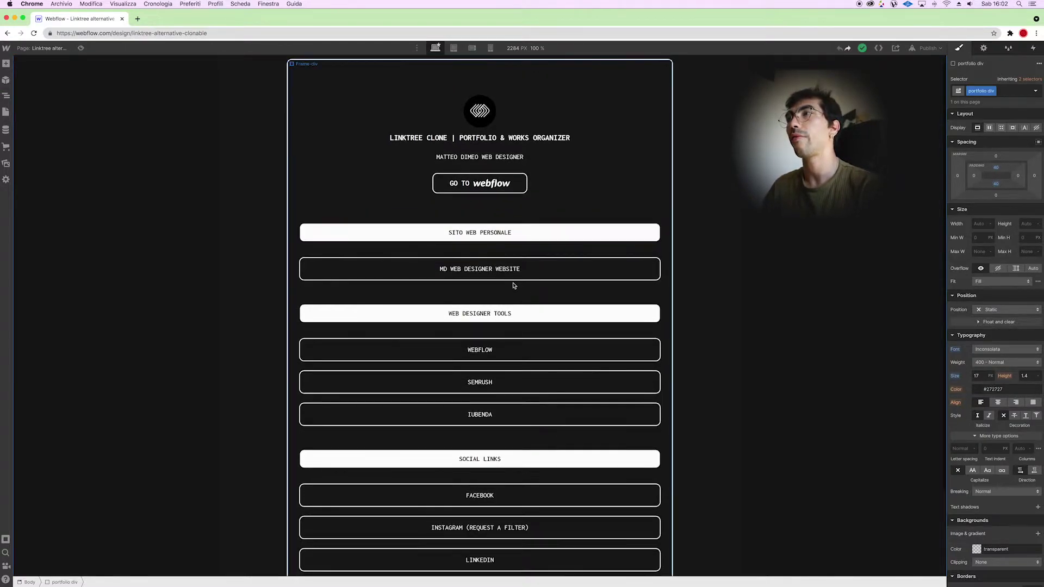
scroll(515, 284, "down", 3)
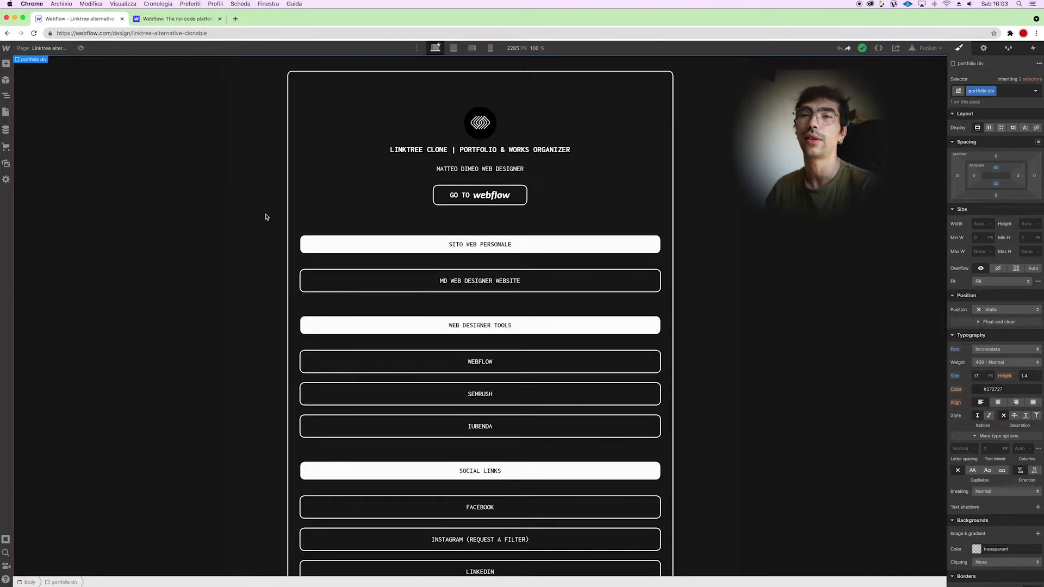
Replace the header logo image with the NEW-PS_SPARK_AR_TEMPLATE_THUMB.jpg asset and close the image settings
key("d")
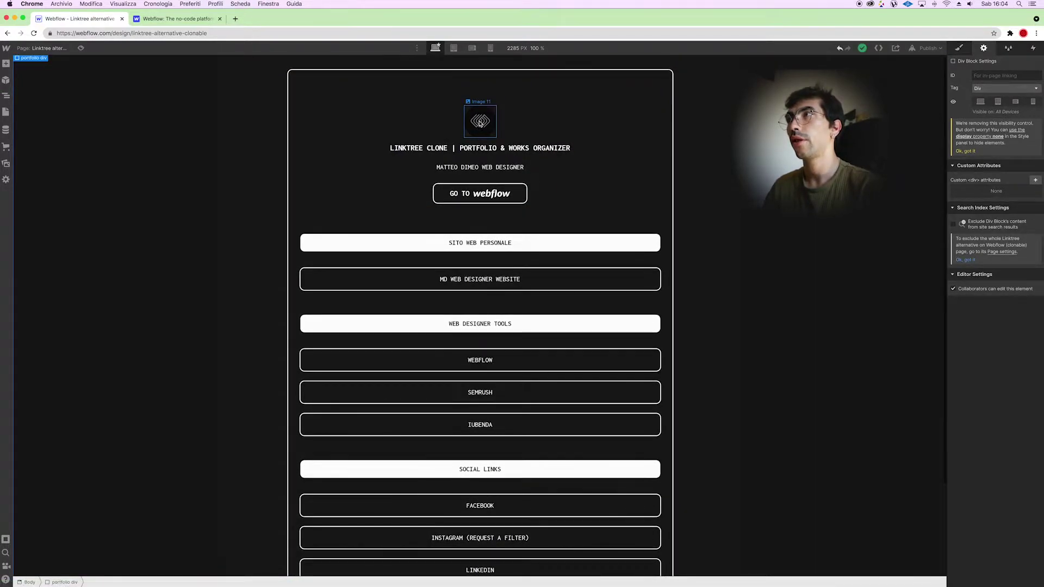
left_click(479, 121)
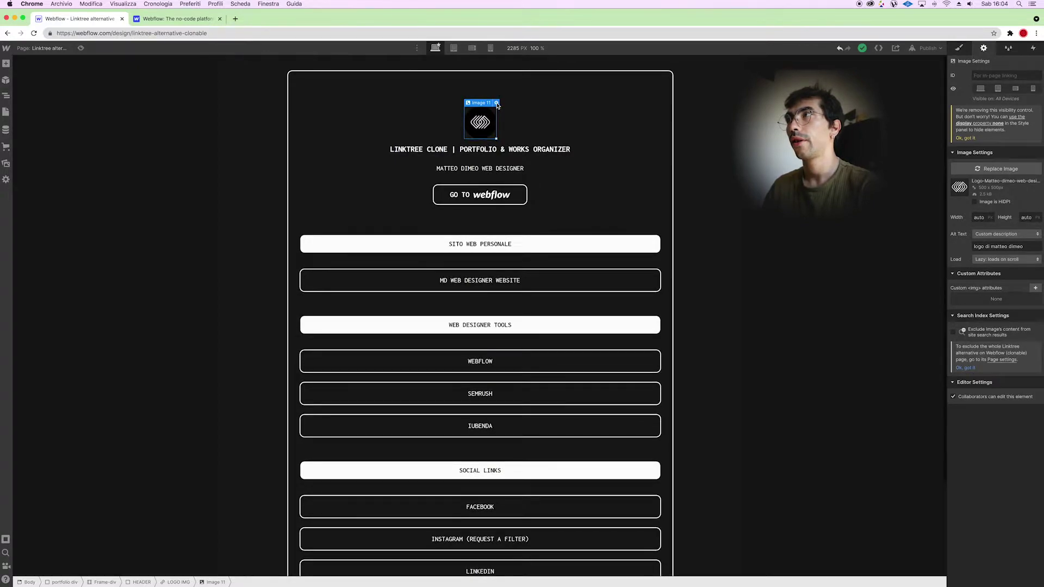
left_click(496, 102)
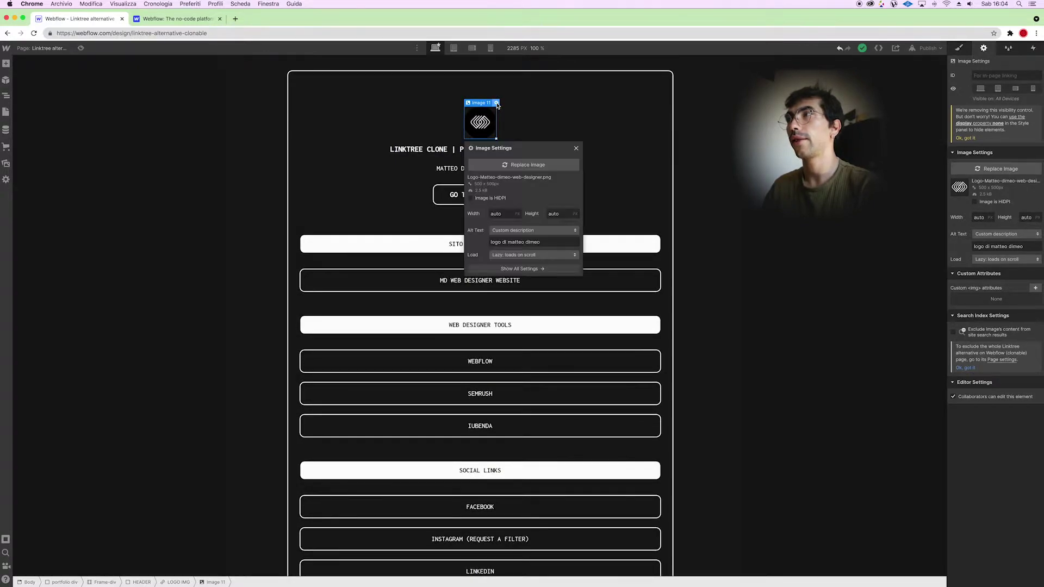
left_click(515, 163)
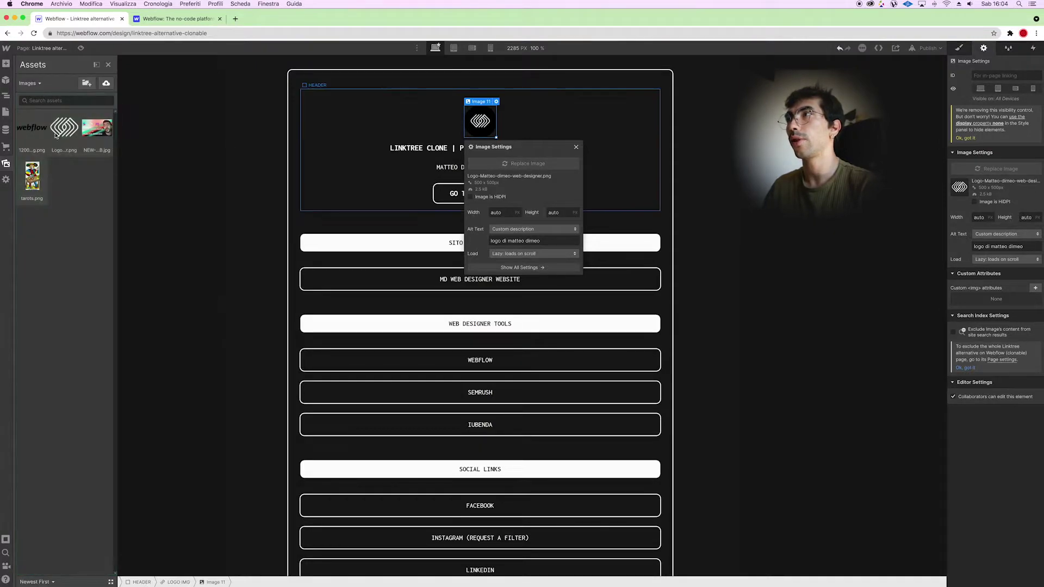
left_click(97, 131)
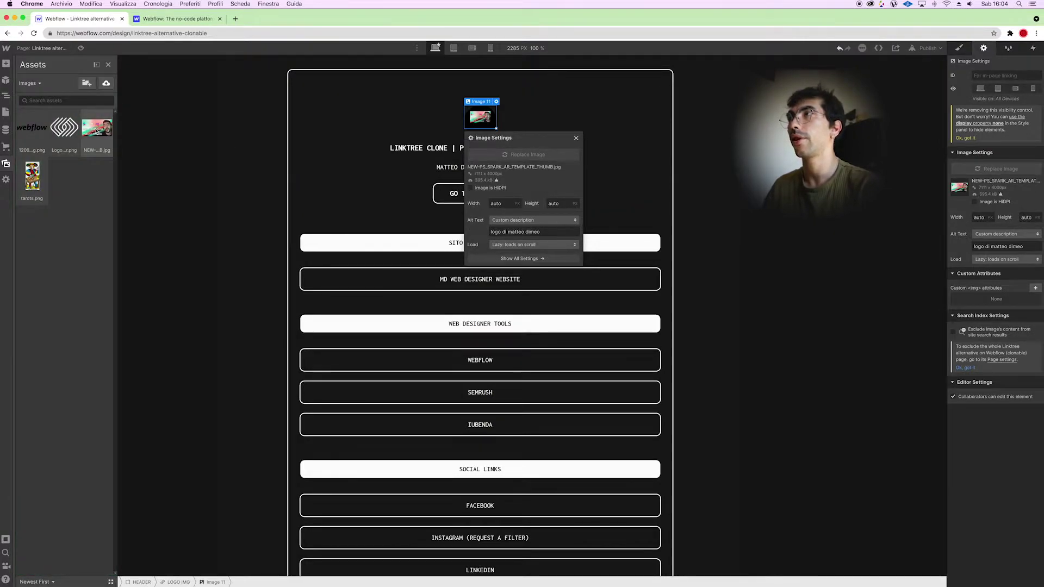
left_click(428, 152)
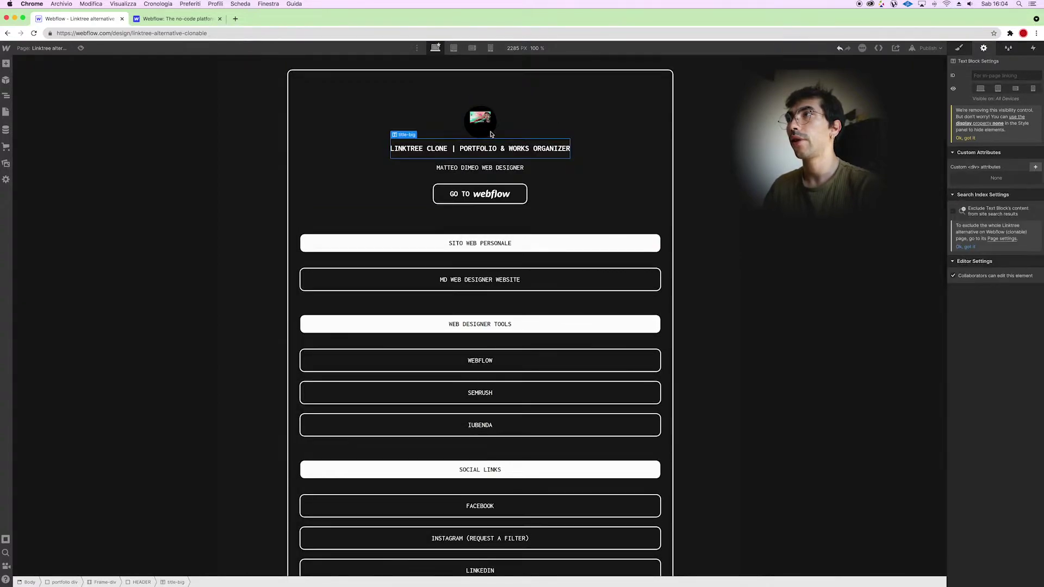
Italicize "LINKTREE CLONE" in the header title and clear that formatting again
scroll(401, 149, "down", 2)
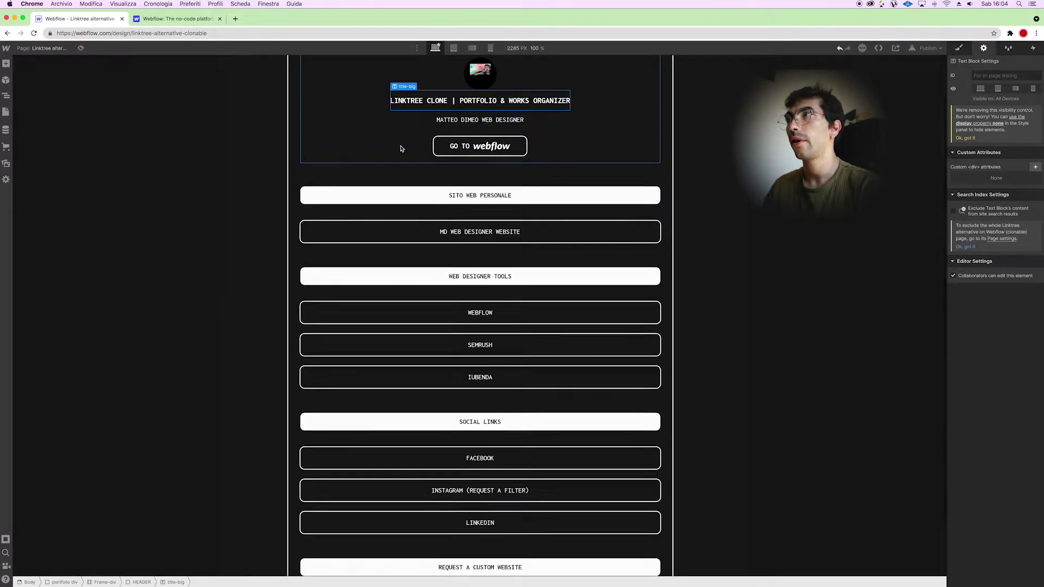
scroll(401, 148, "up", 1)
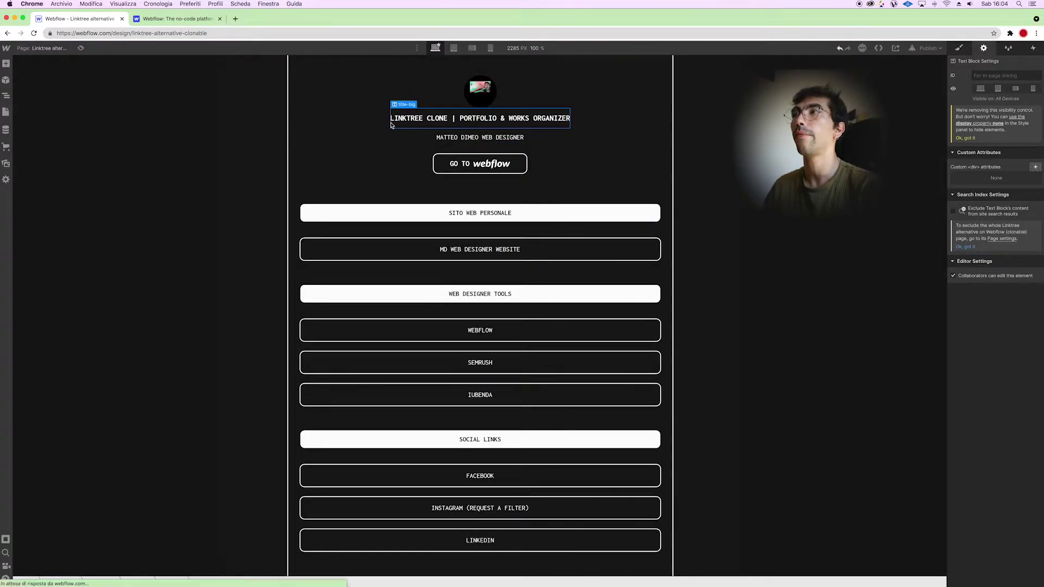
left_click(960, 49)
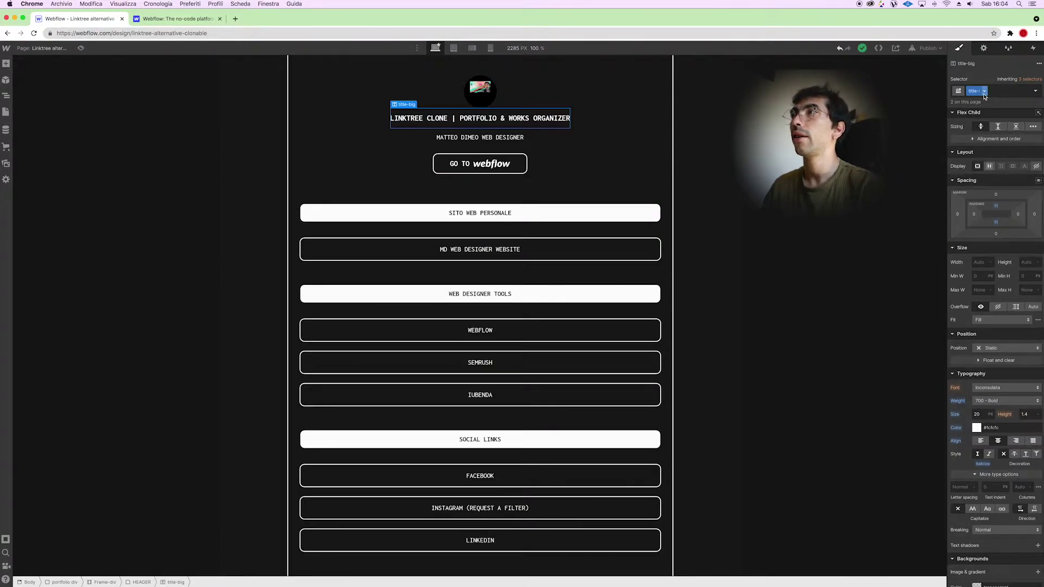
double_click(439, 117)
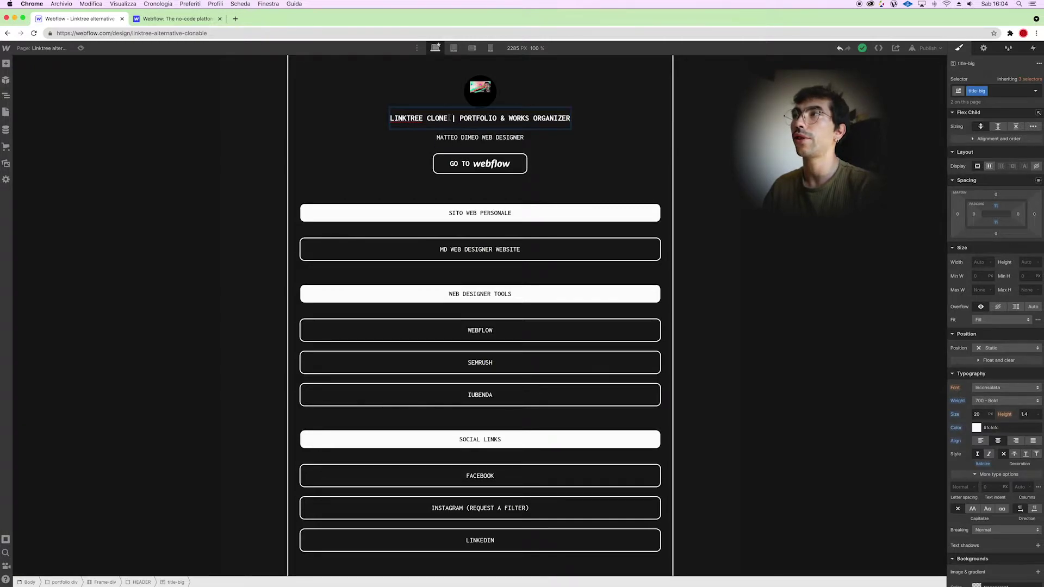
left_click_drag(448, 118, 338, 108)
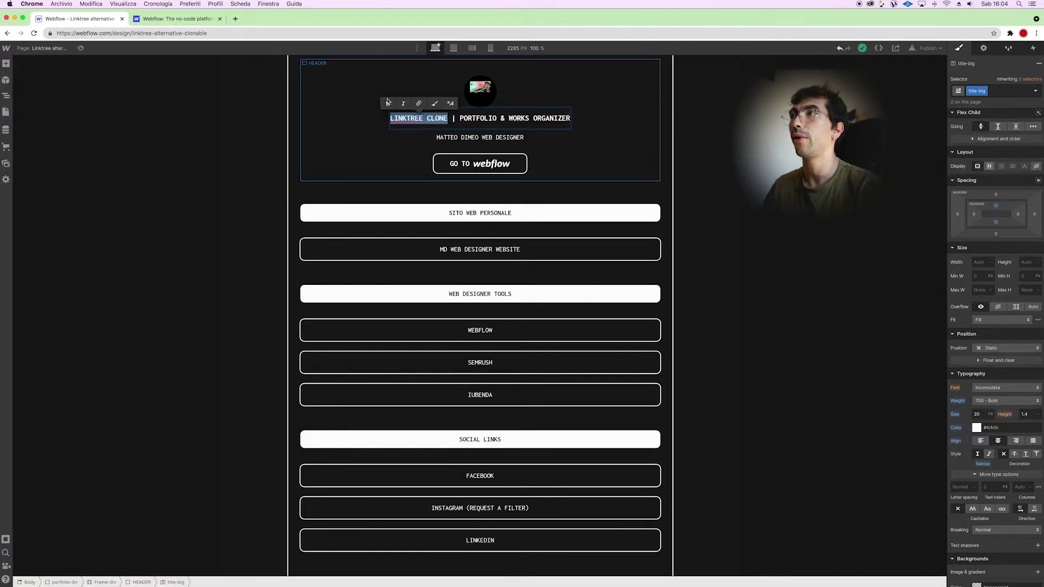
left_click(402, 104)
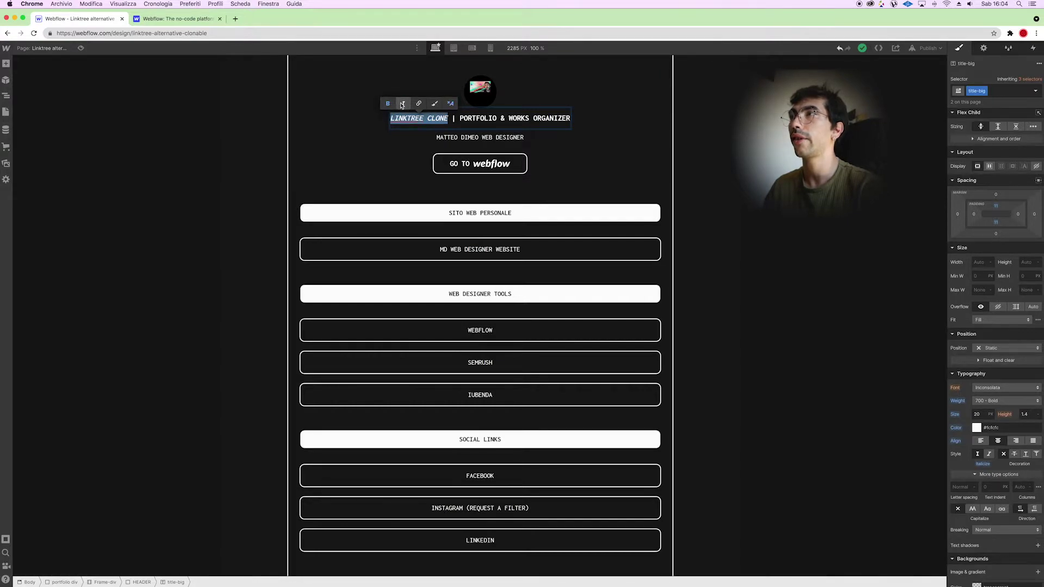
left_click(451, 104)
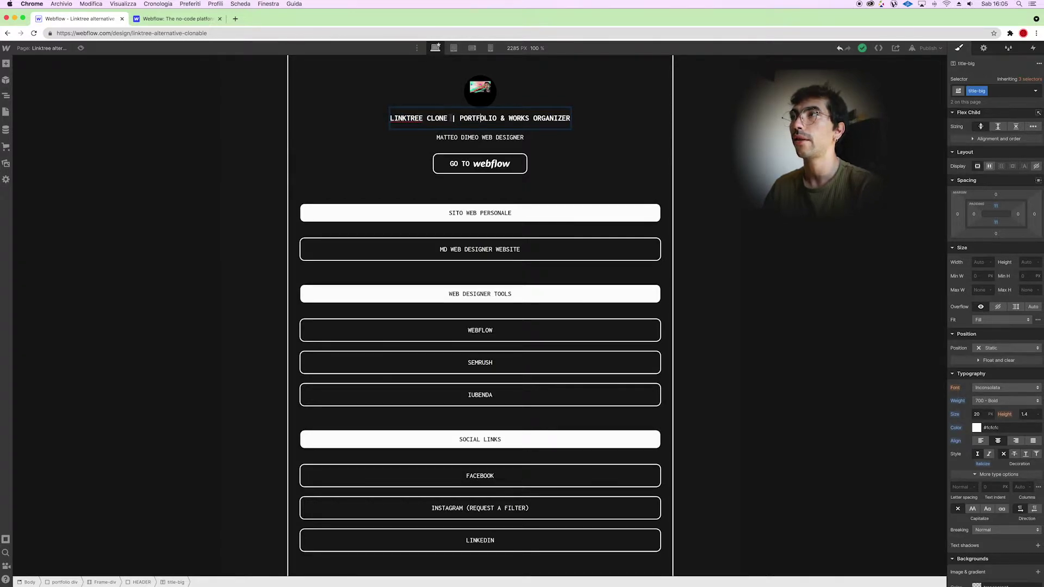
Replace "LINKTREE CLONE" in the header title with "cats are cool" and finish editing the text
type("cats ar")
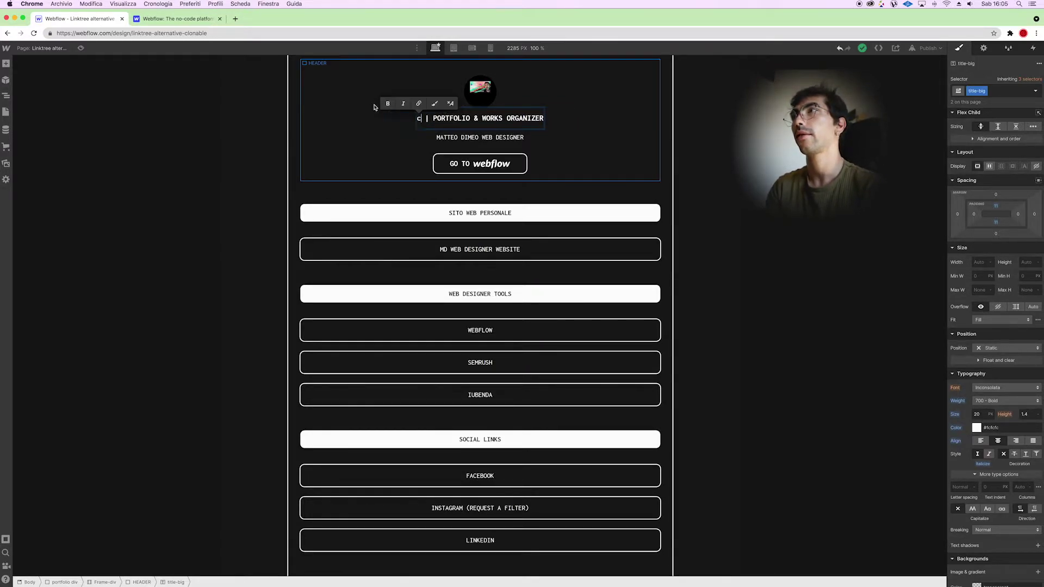
type("e cool")
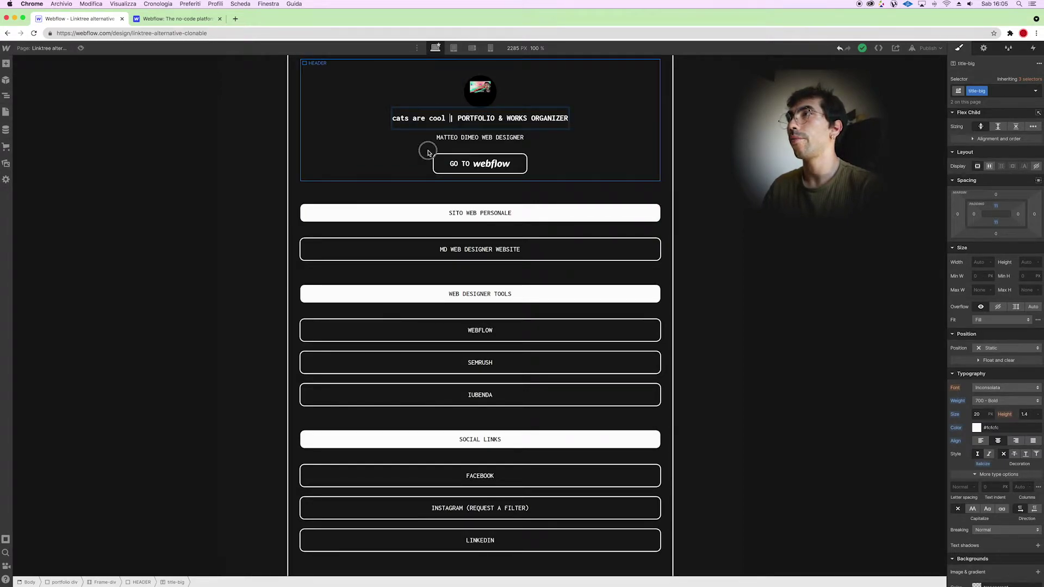
key("Escape")
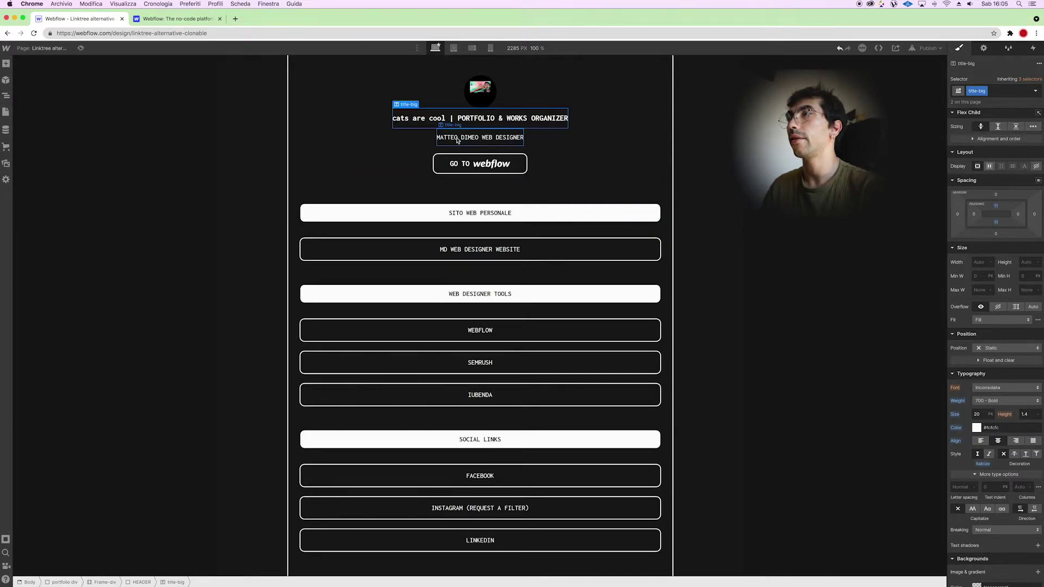
Replace the designer's name in the header subtitle with "cat", keeping "WEB DESIGNER"
left_click(458, 139)
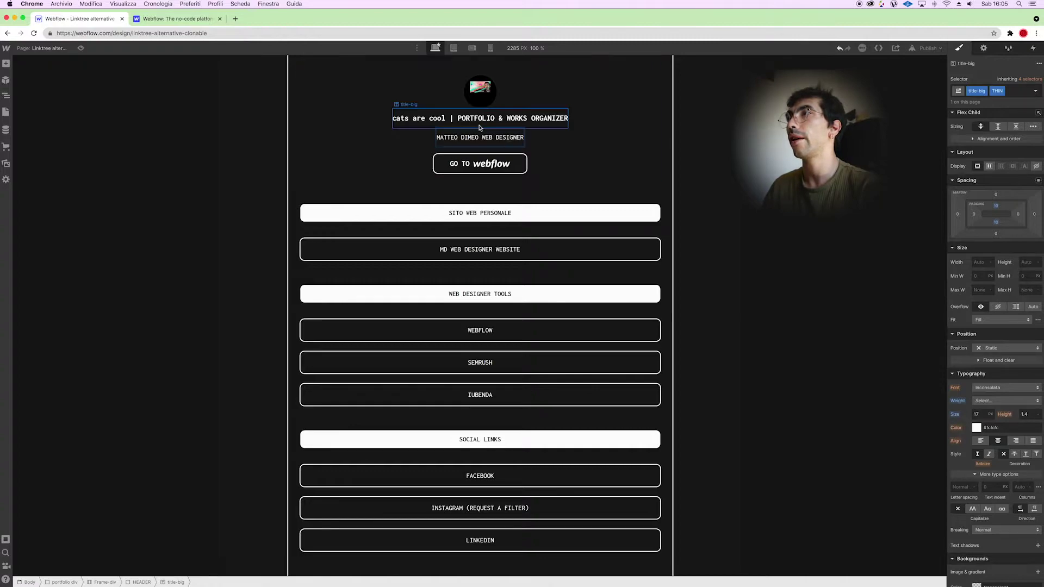
left_click_drag(479, 136, 436, 137)
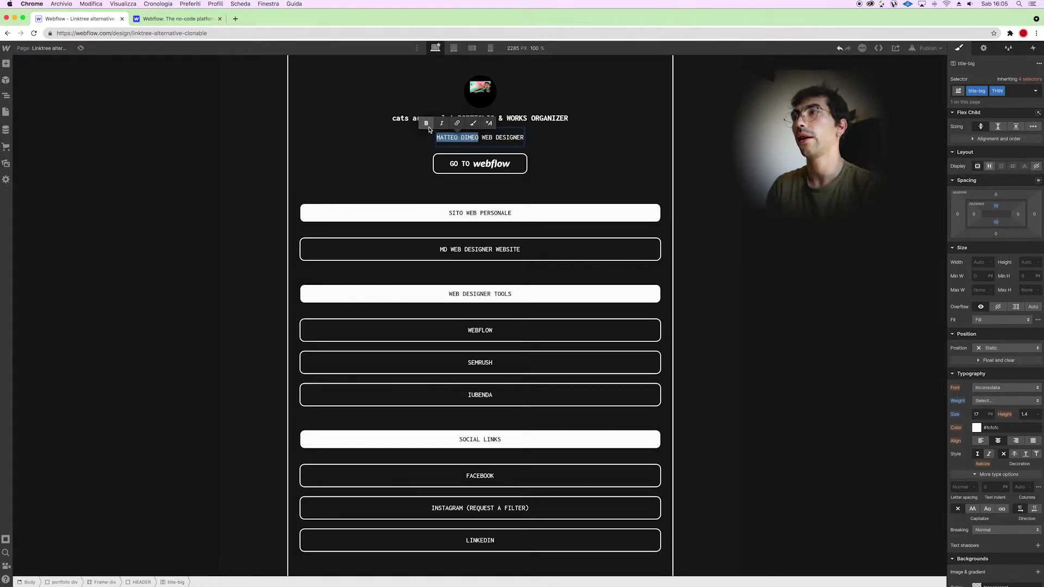
type("cat")
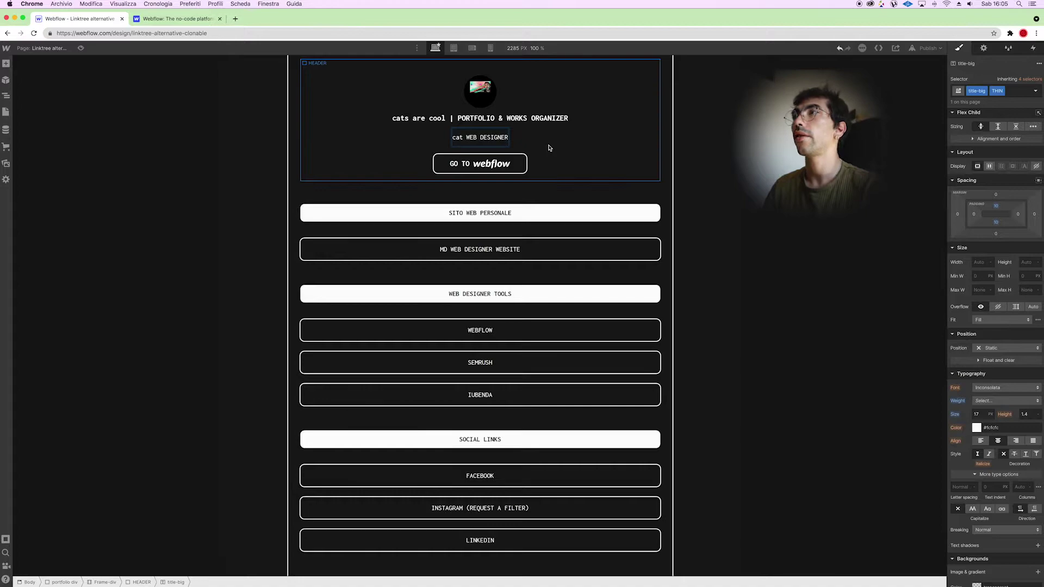
key("Escape")
left_click(548, 148)
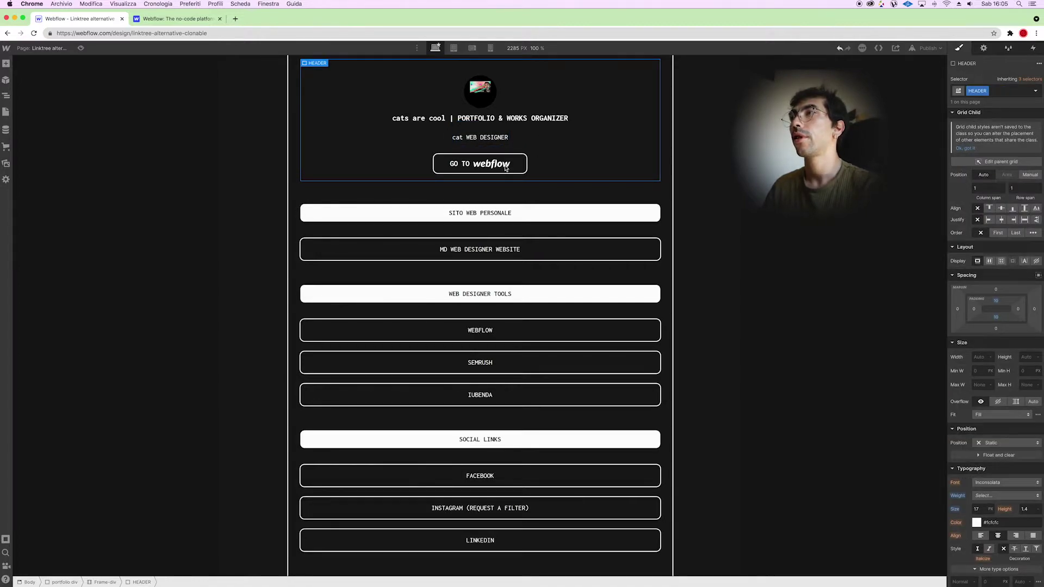
Inspect the link settings of the "GO TO webflow" button, highlight its URL, and close the settings
left_click(446, 159)
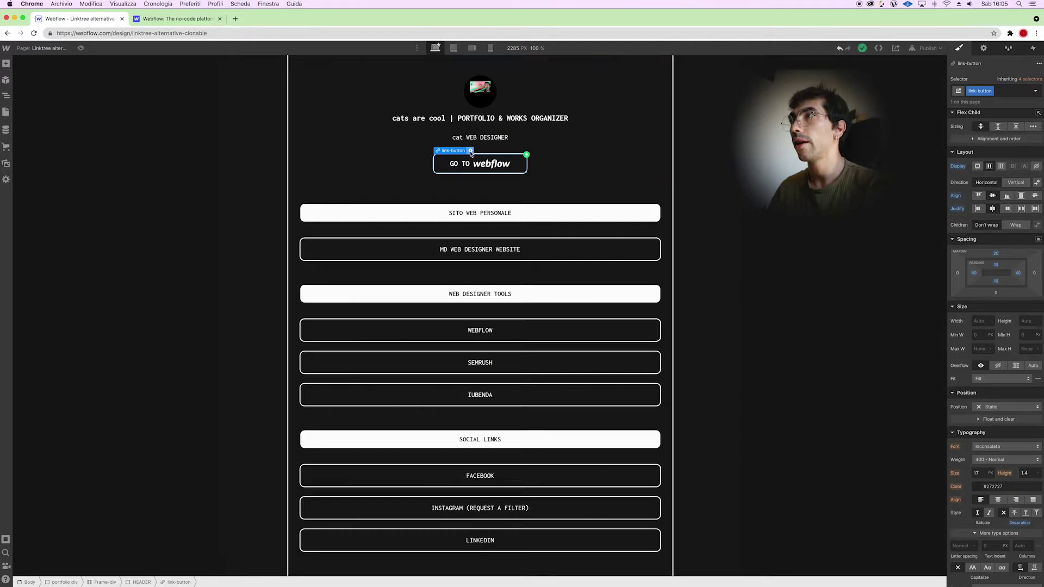
left_click(470, 150)
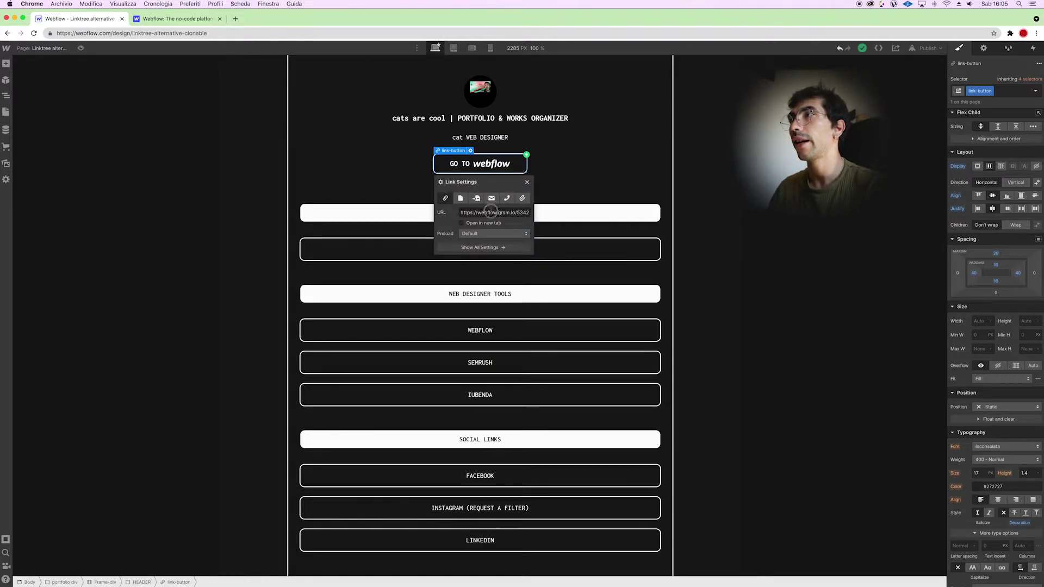
triple_click(491, 212)
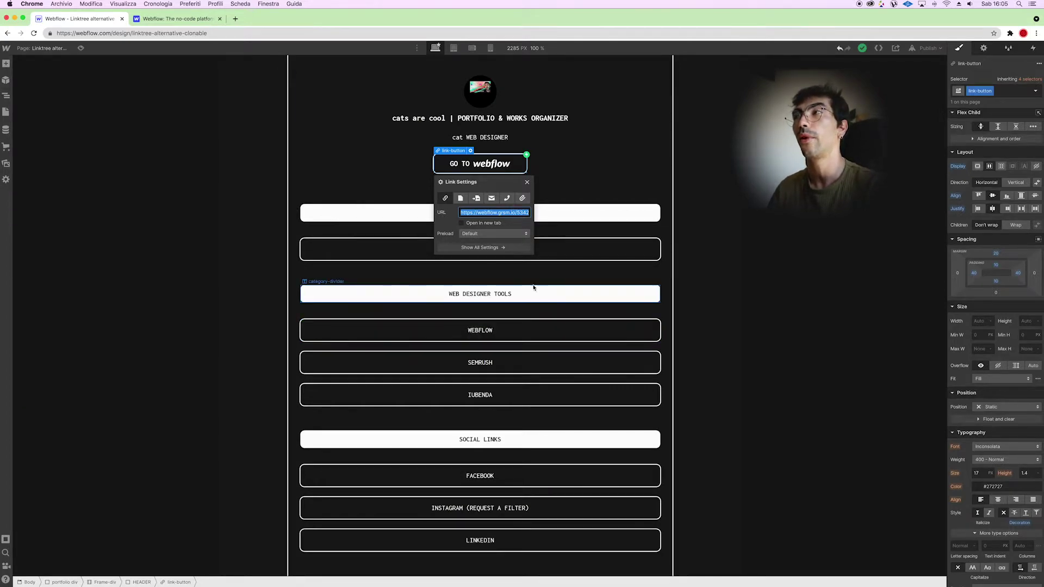
left_click(601, 158)
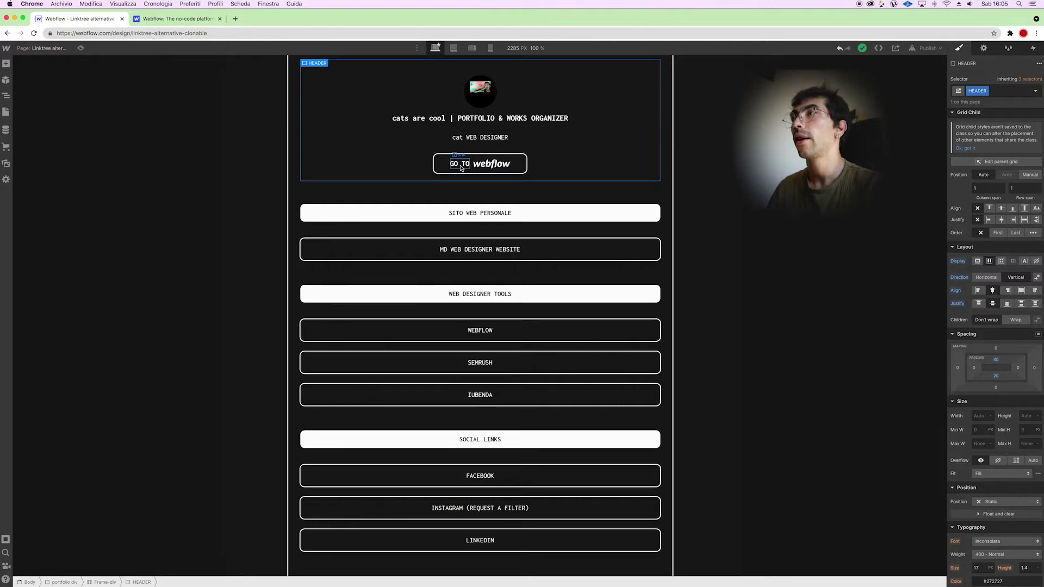
left_click(506, 171)
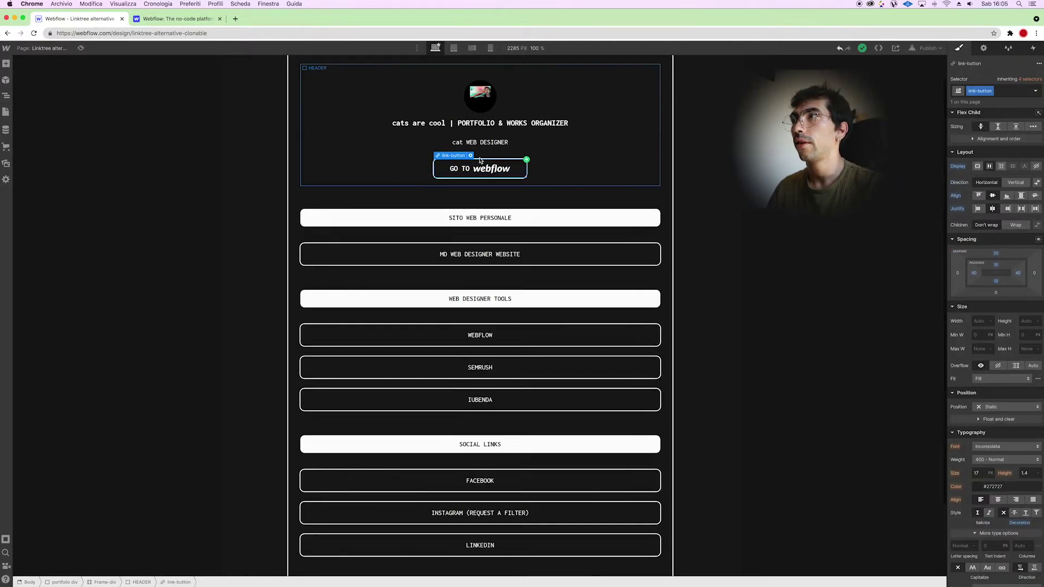
scroll(472, 158, "down", 1)
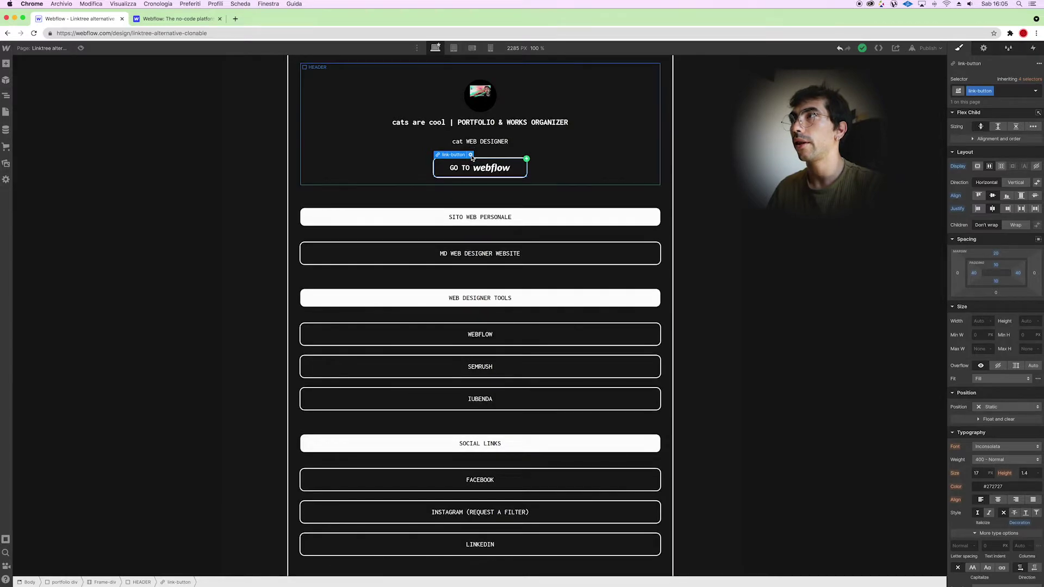
scroll(472, 158, "up", 1)
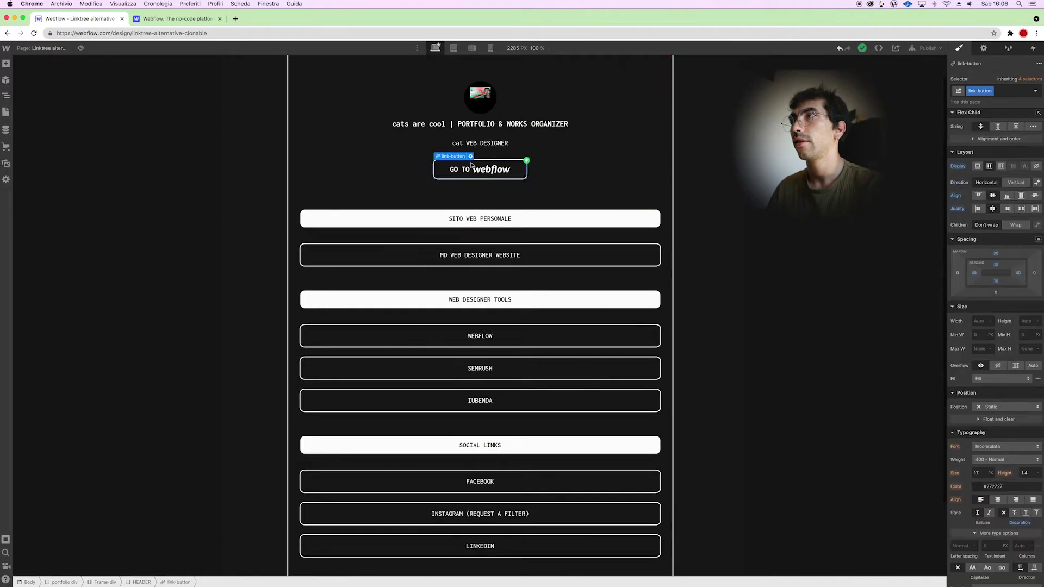
scroll(471, 163, "up", 1)
left_click(470, 158)
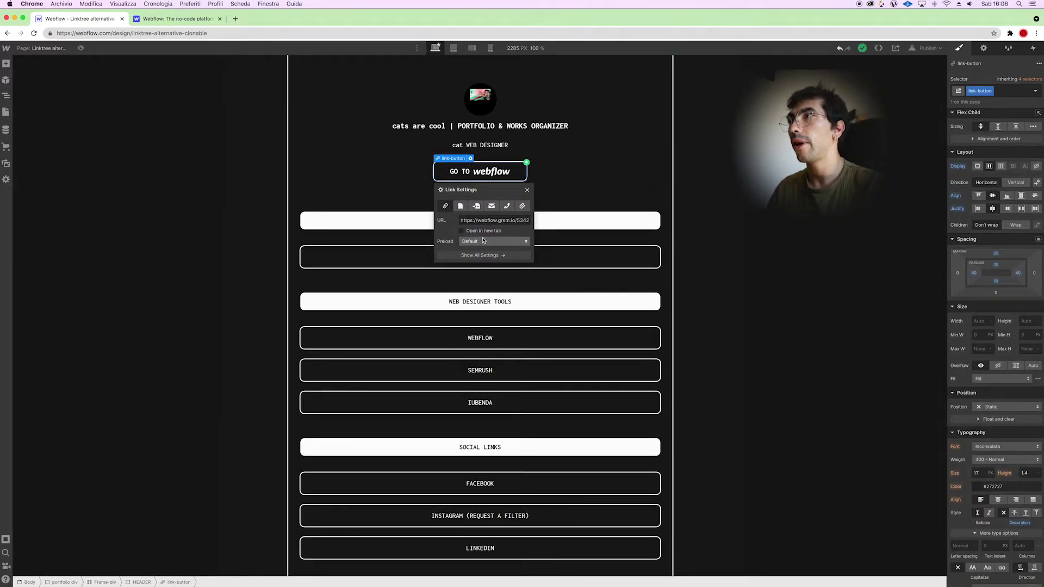
triple_click(480, 220)
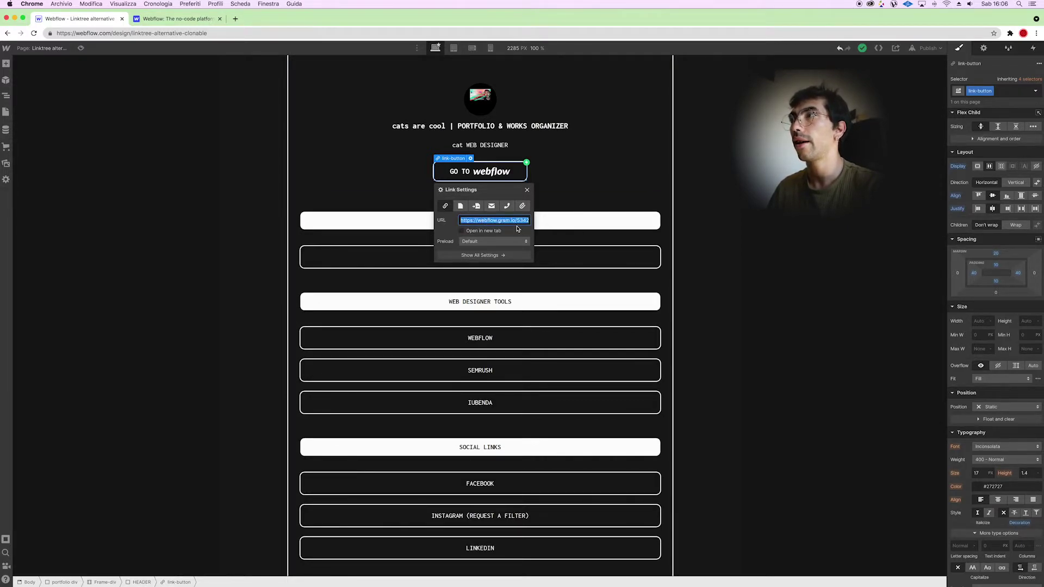
left_click(527, 190)
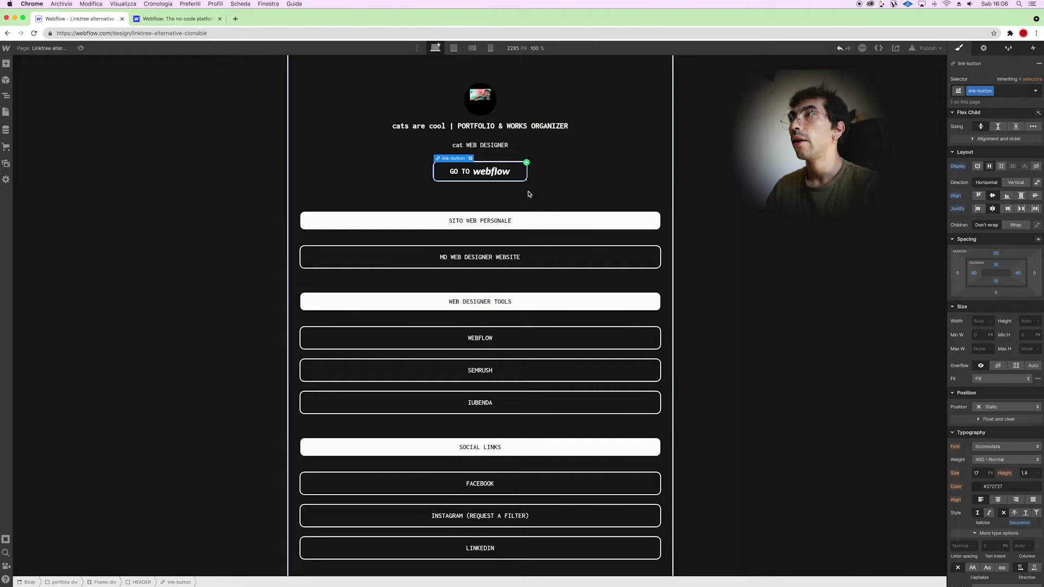
Select the "SITO WEB PERSONALE" category divider and examine its spacing, size, typography and background style settings
scroll(544, 185, "down", 2)
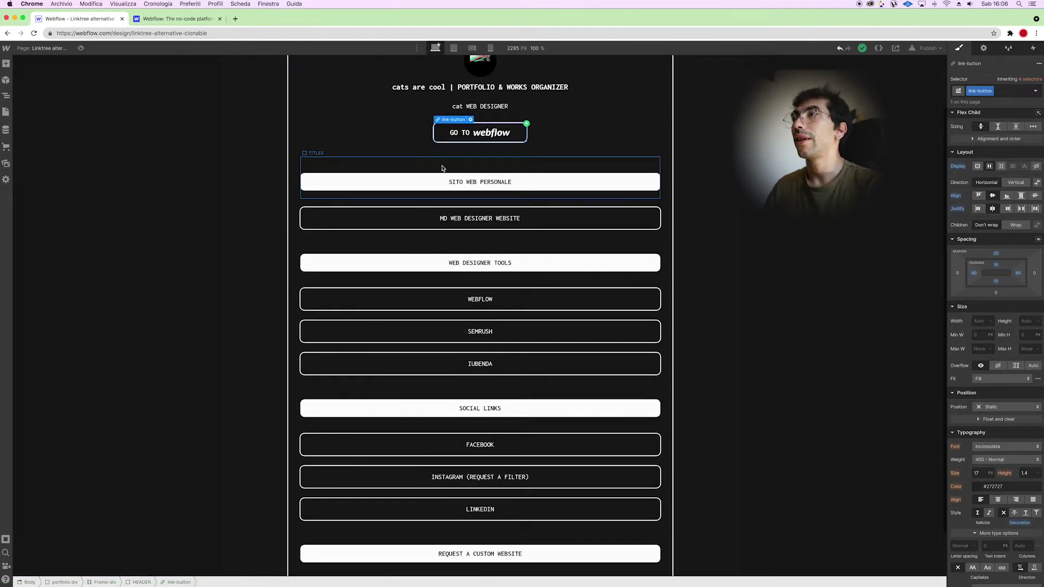
scroll(441, 168, "down", 1)
left_click(441, 166)
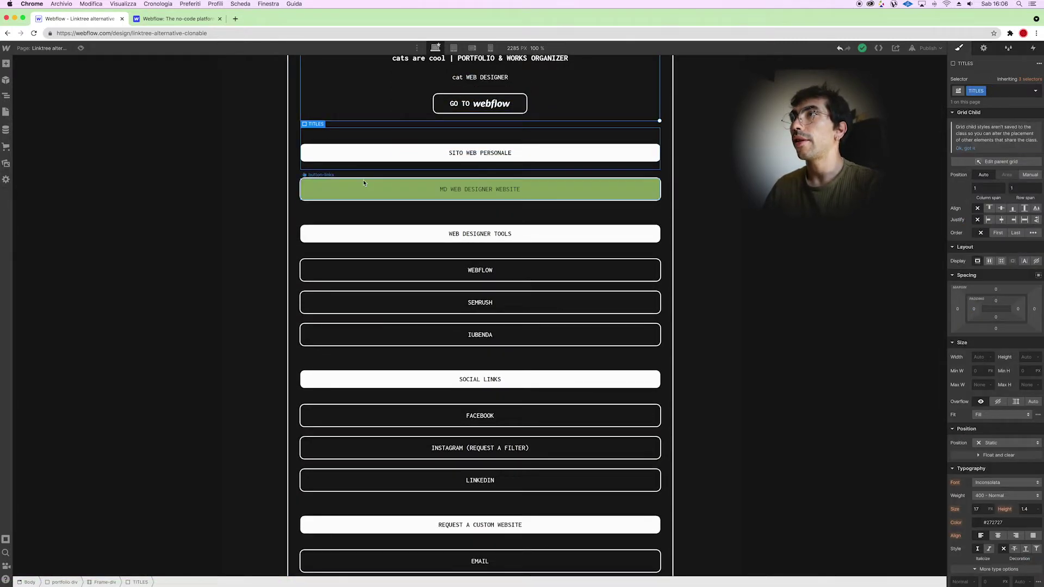
left_click(355, 154)
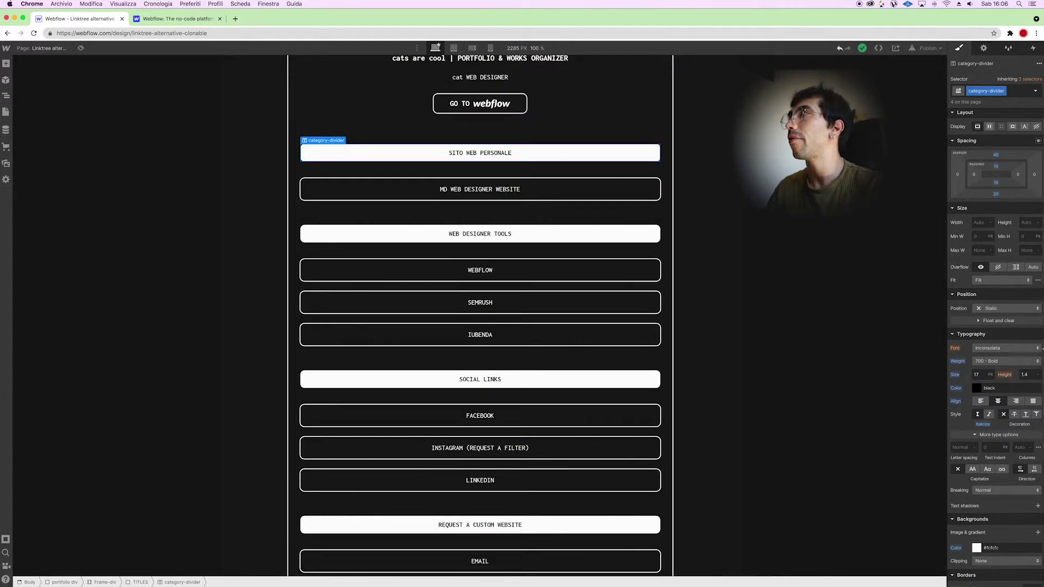
scroll(1016, 244, "down", 3)
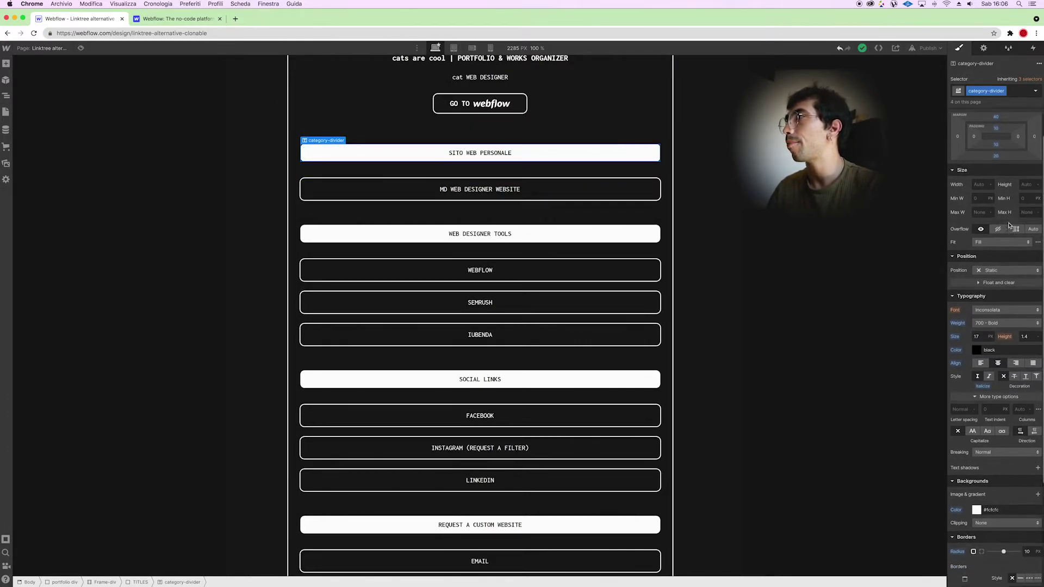
scroll(999, 121, "up", 3)
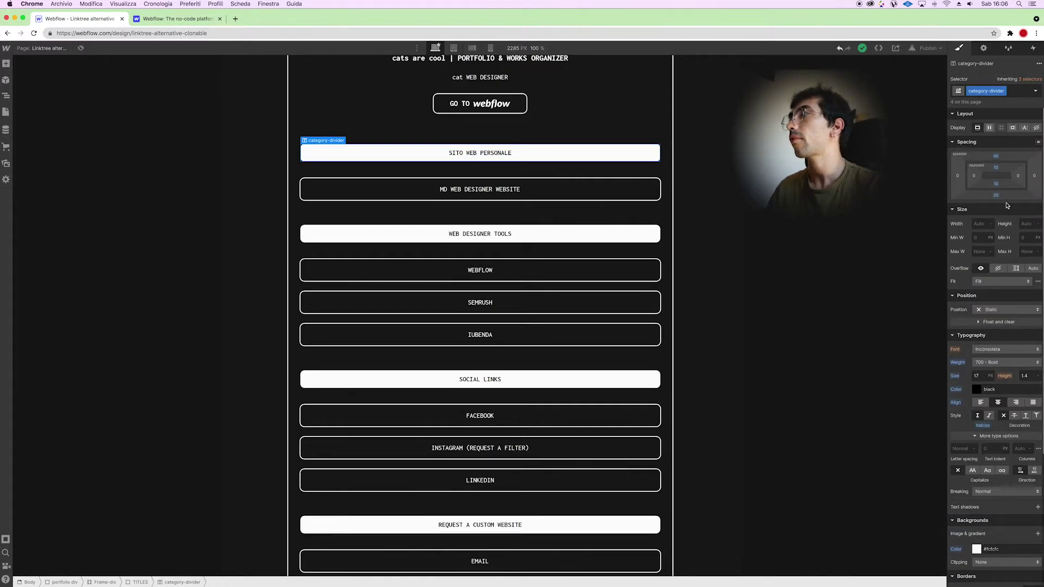
scroll(1009, 215, "down", 2)
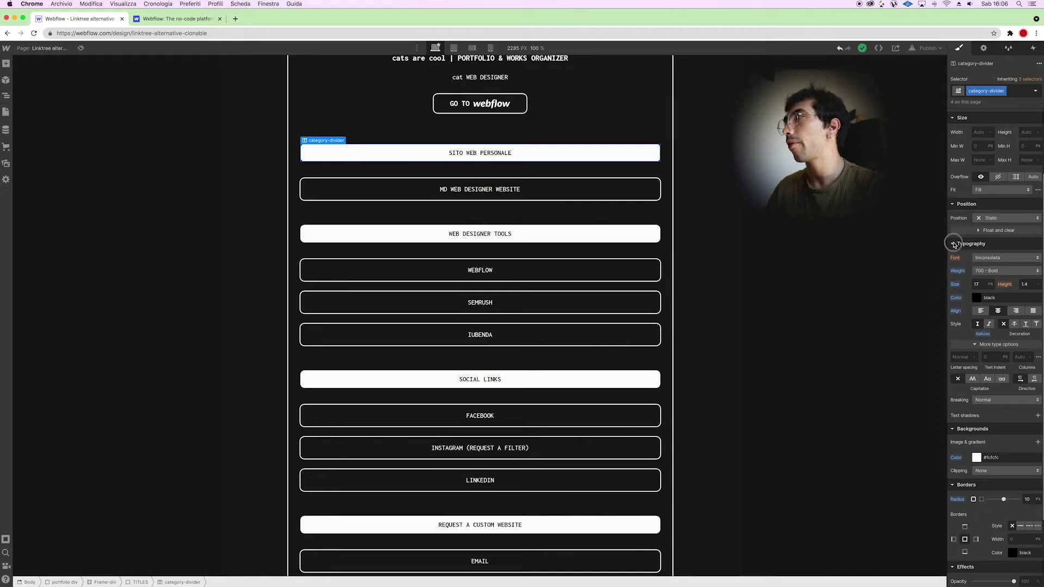
left_click(957, 244)
left_click(952, 324)
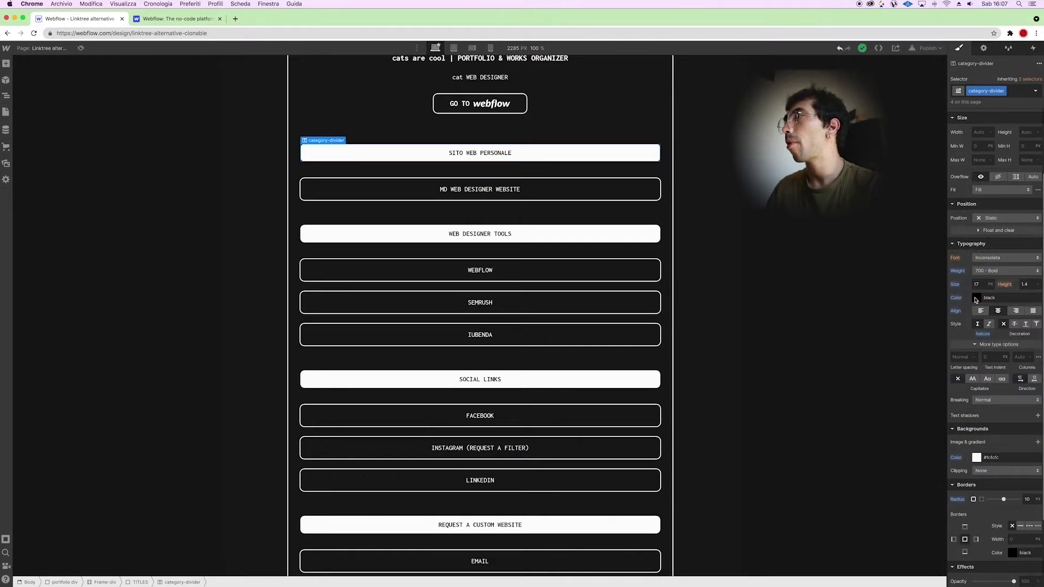
Set the text color of the category dividers to red, #f60000
left_click(976, 298)
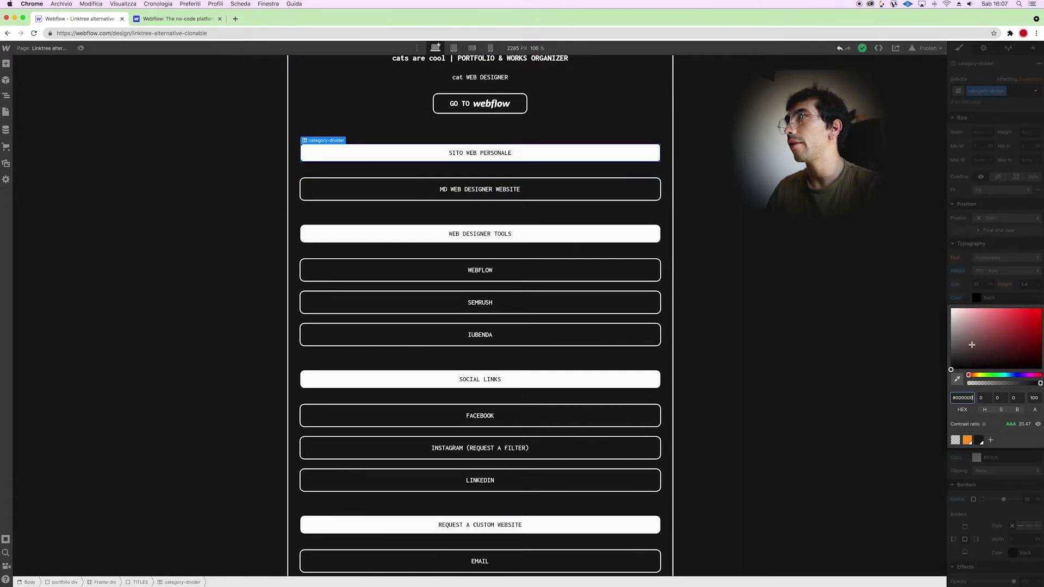
left_click(1040, 311)
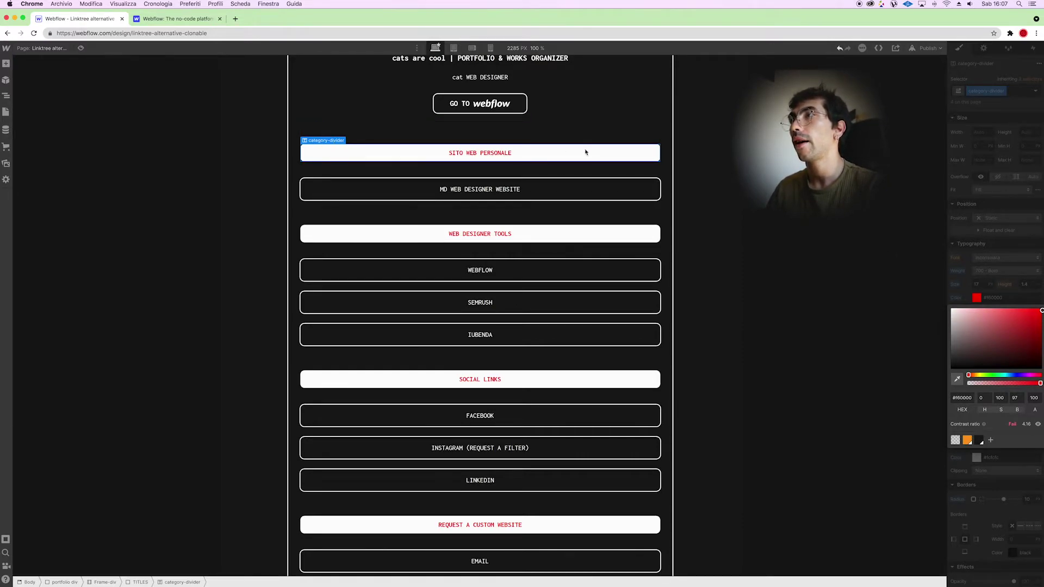
scroll(488, 235, "down", 1)
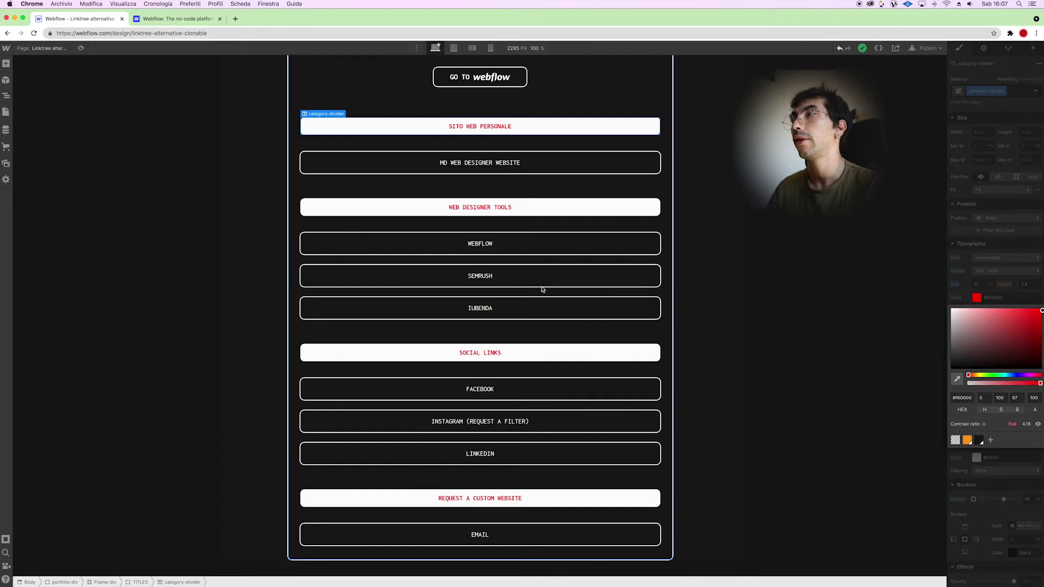
scroll(542, 289, "up", 1)
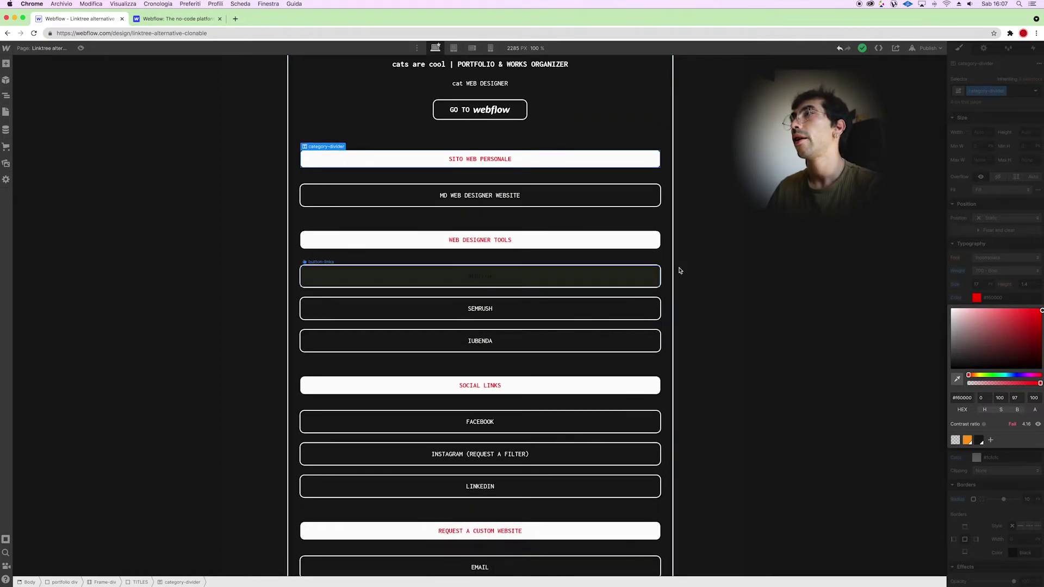
left_click(974, 215)
Try a light grey background color on the category dividers and settle on white
scroll(970, 216, "down", 4)
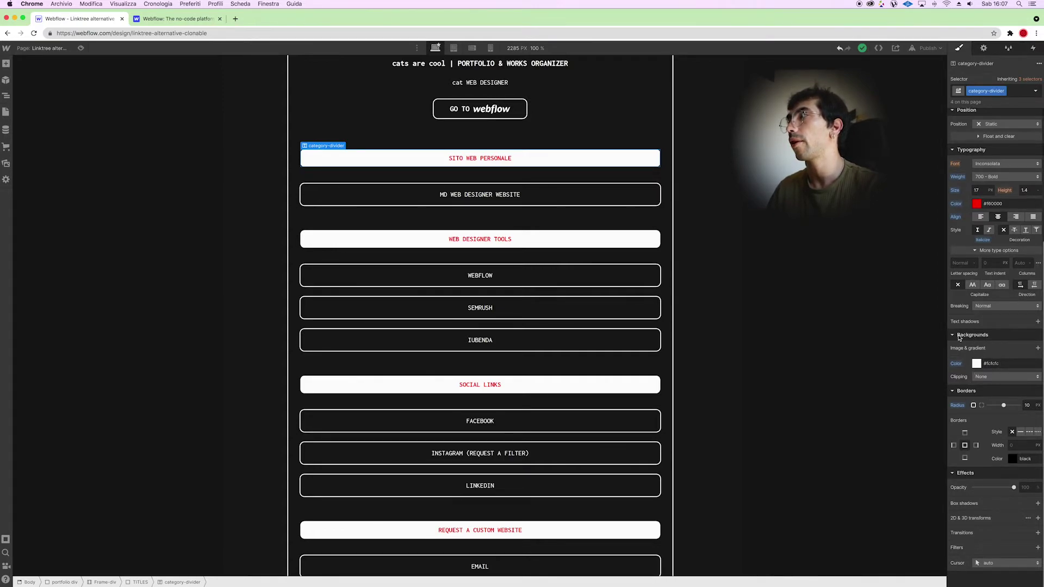
left_click(976, 364)
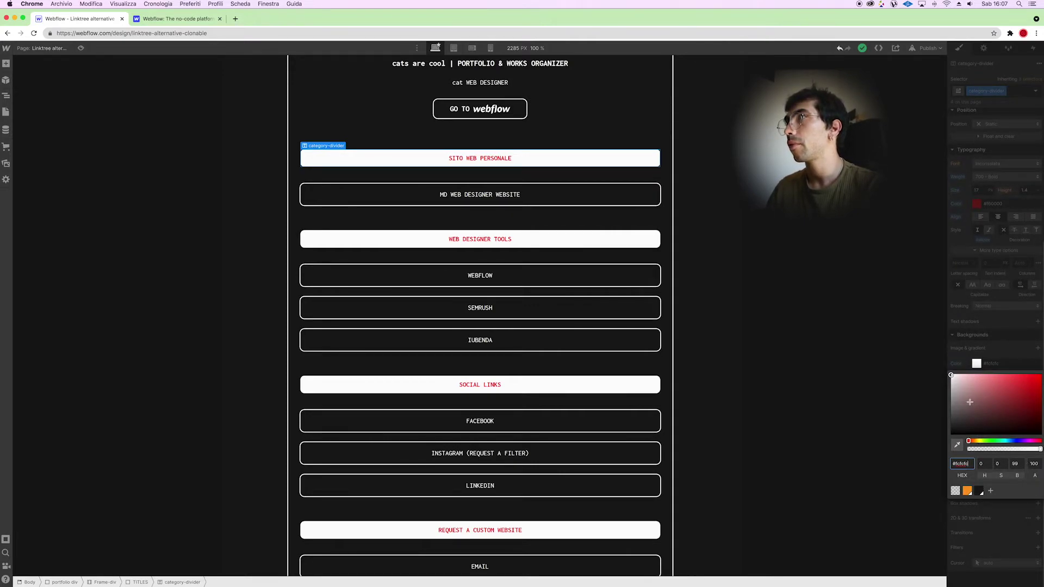
left_click_drag(950, 376, 952, 382)
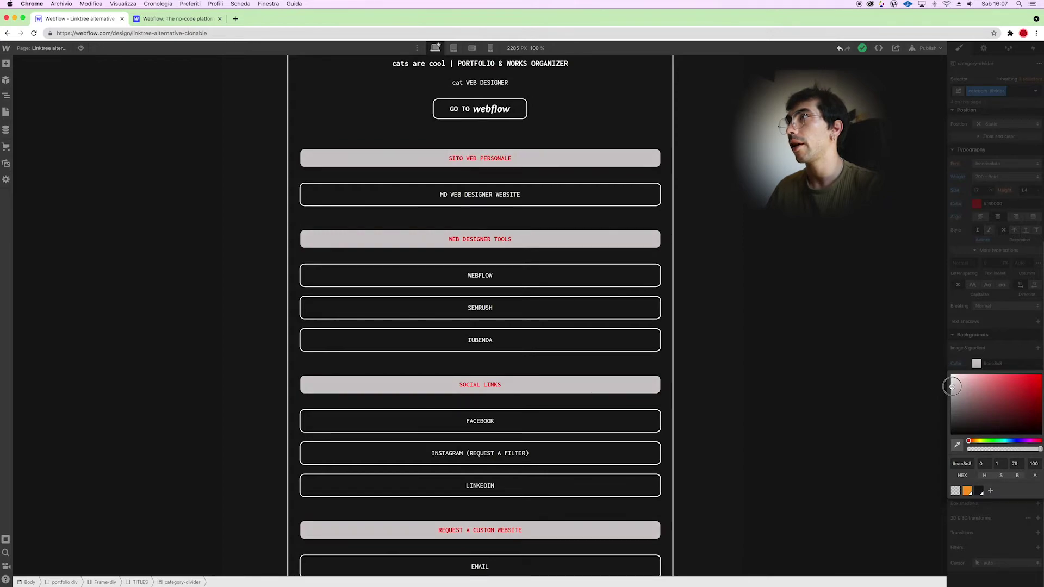
left_click_drag(951, 386, 931, 378)
left_click(943, 395)
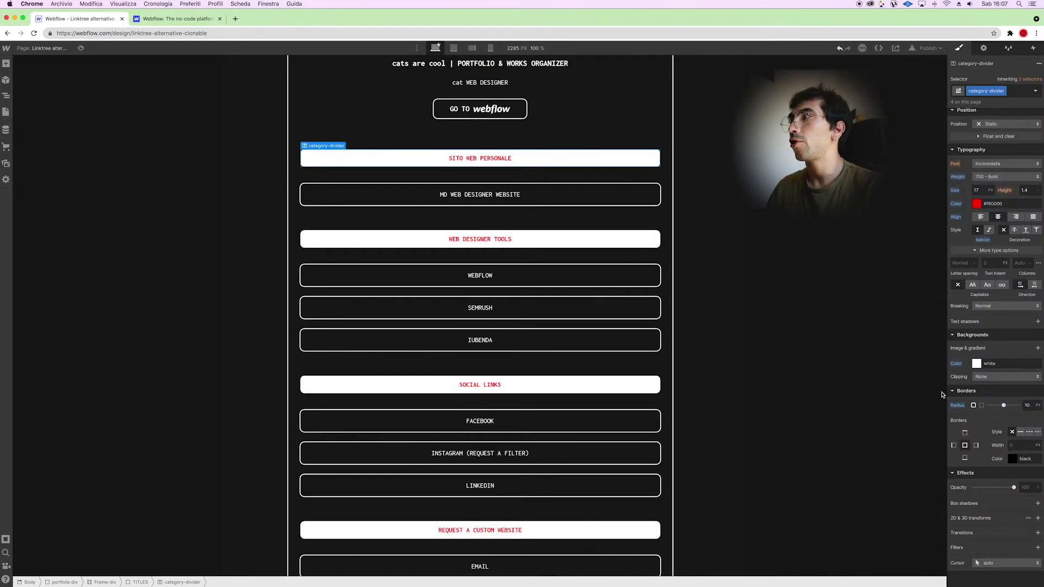
Increase the border radius of the category dividers until their ends are fully rounded
left_click(970, 393)
left_click(954, 463)
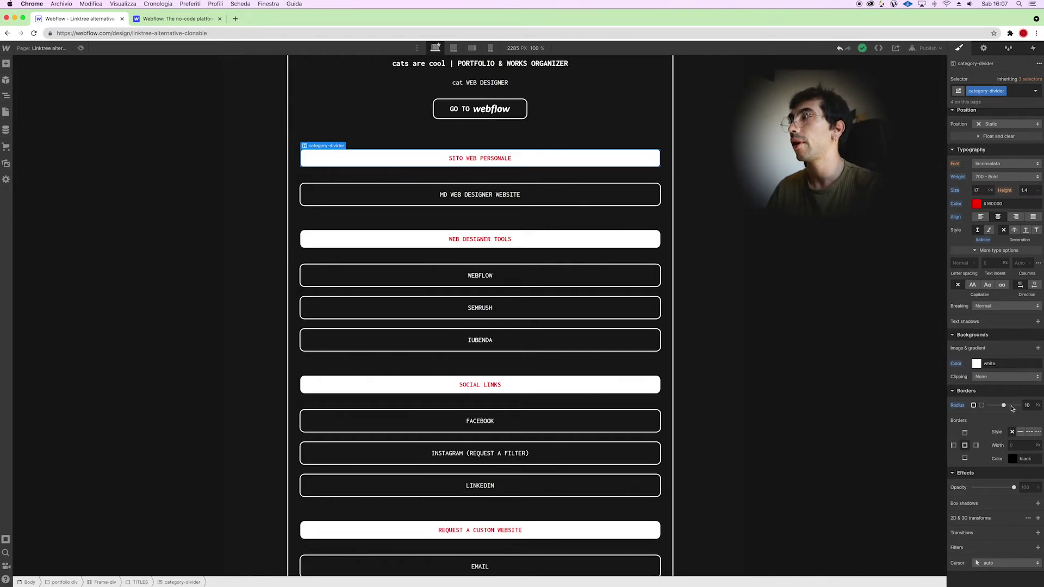
left_click_drag(1003, 405, 1036, 404)
scroll(364, 168, "down", 1)
left_click(365, 167)
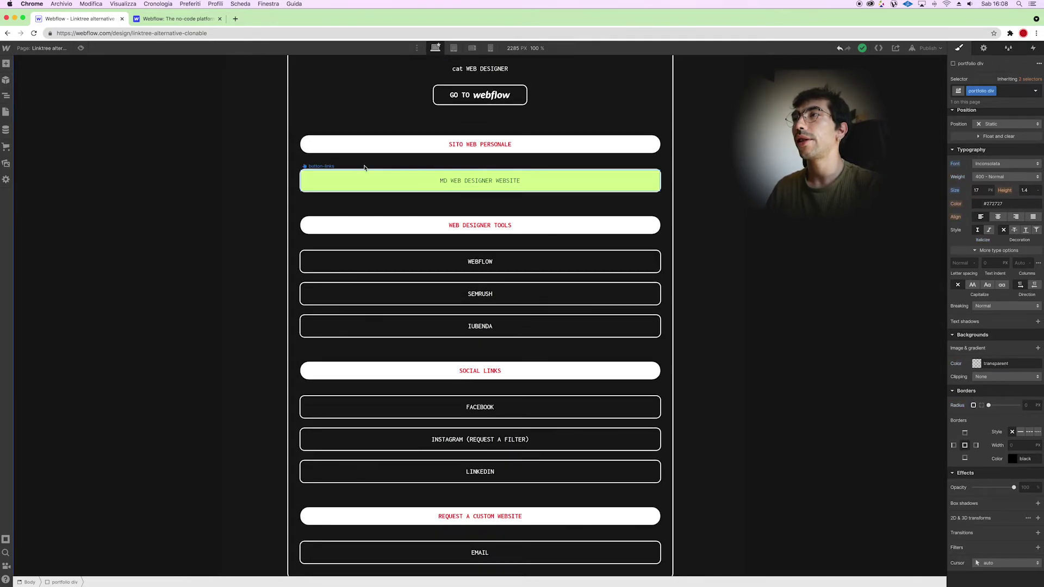
Inspect the link settings of the "MD WEB DESIGNER WEBSITE" button and close them without changing the URL
left_click(343, 183)
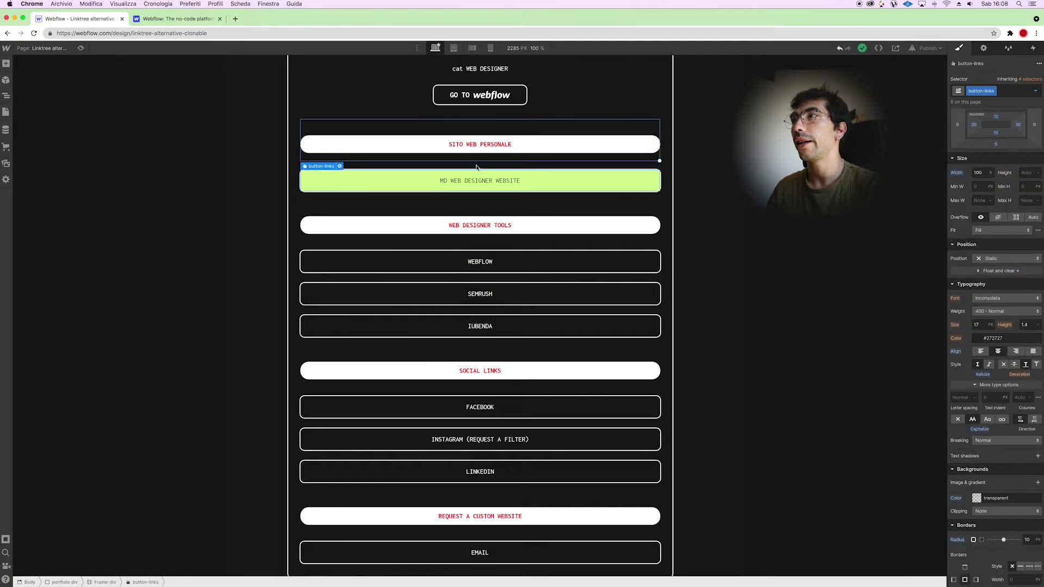
scroll(543, 163, "up", 1)
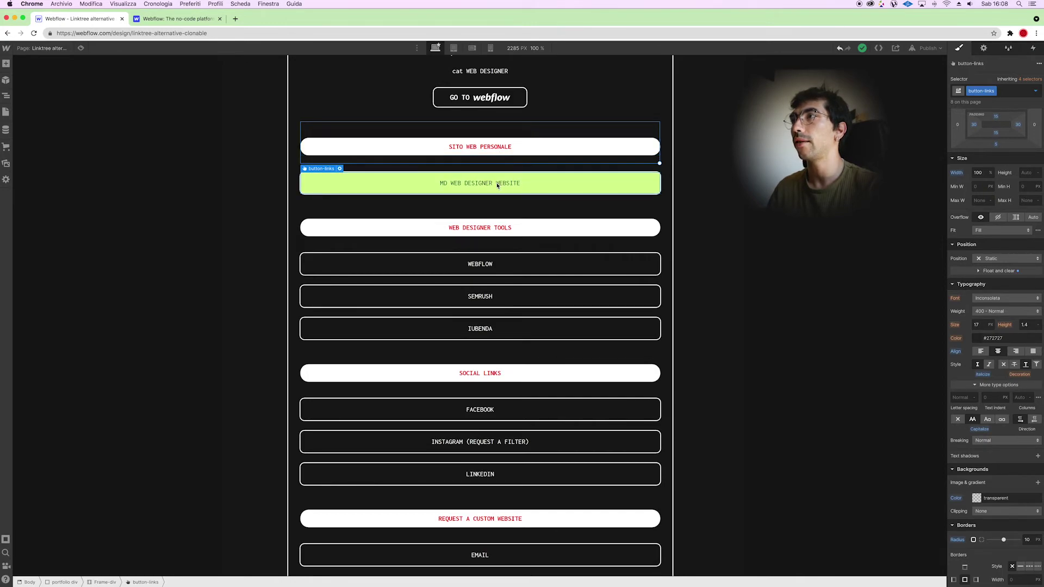
left_click(339, 169)
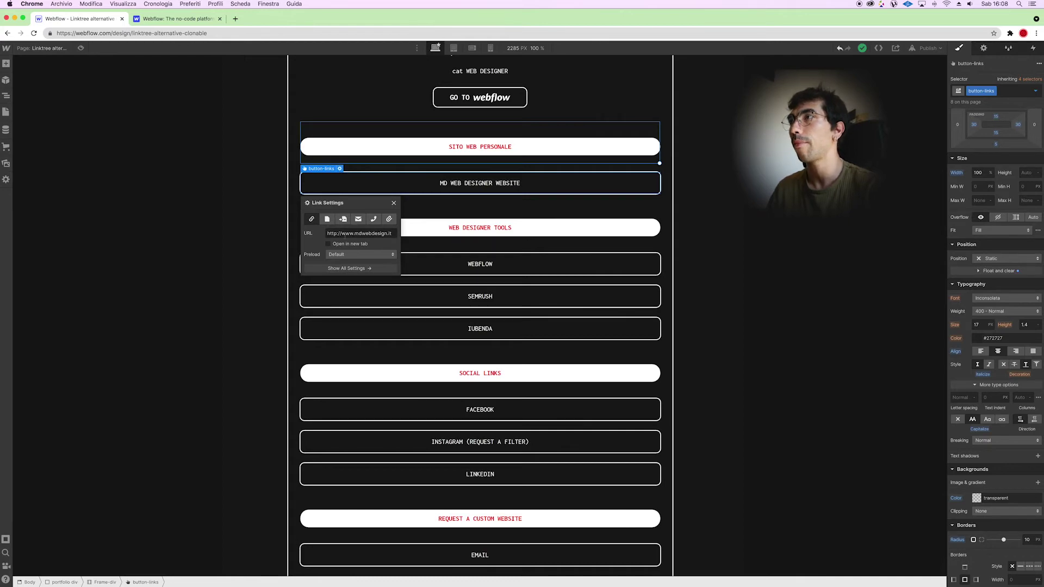
left_click(238, 187)
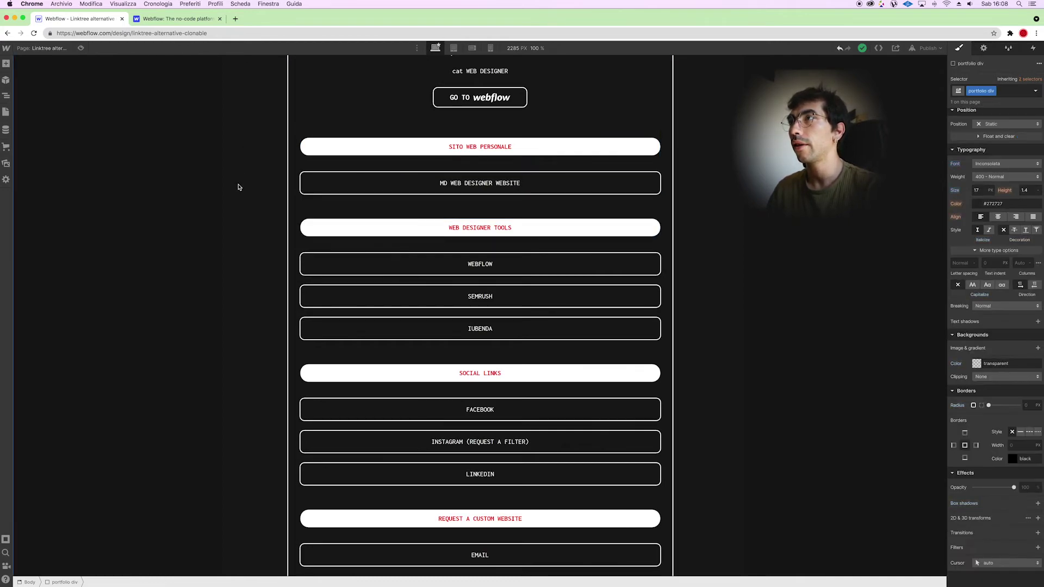
left_click(320, 187)
left_click(339, 169)
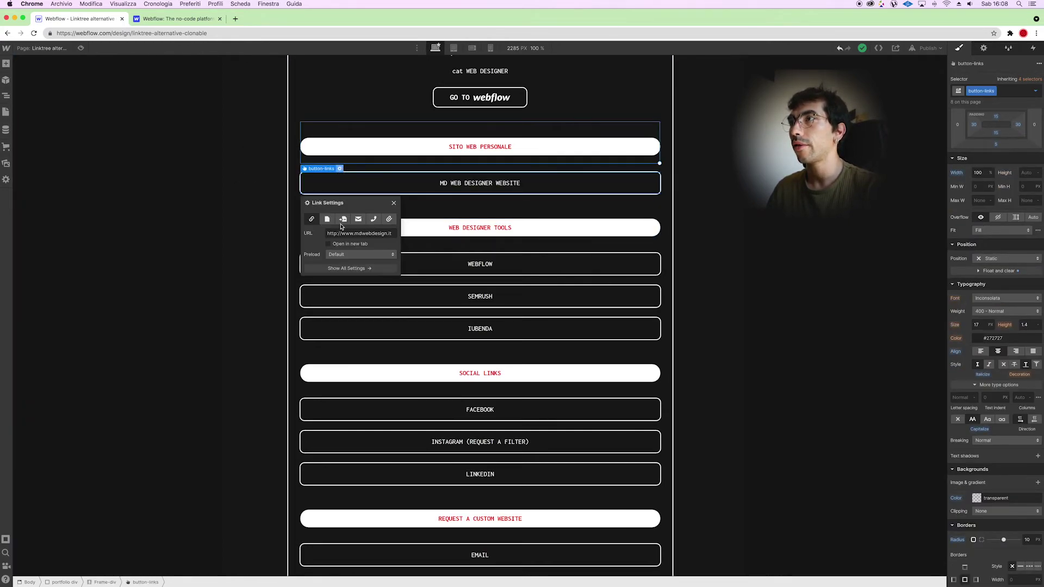
left_click(189, 107)
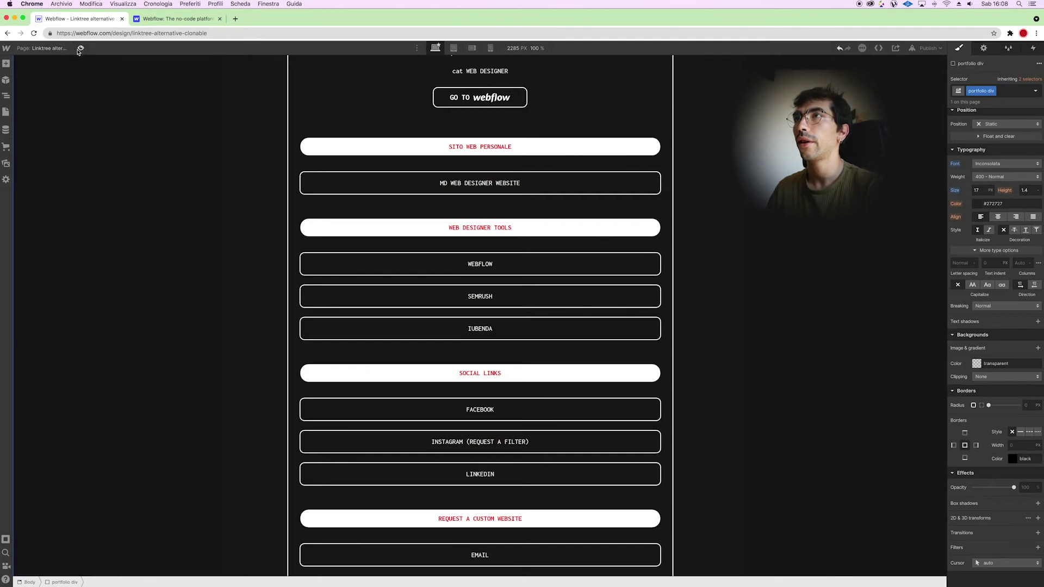
Preview the page, test the "MD WEB DESIGNER WEBSITE" button's link, and return to the Webflow page preview
left_click(80, 50)
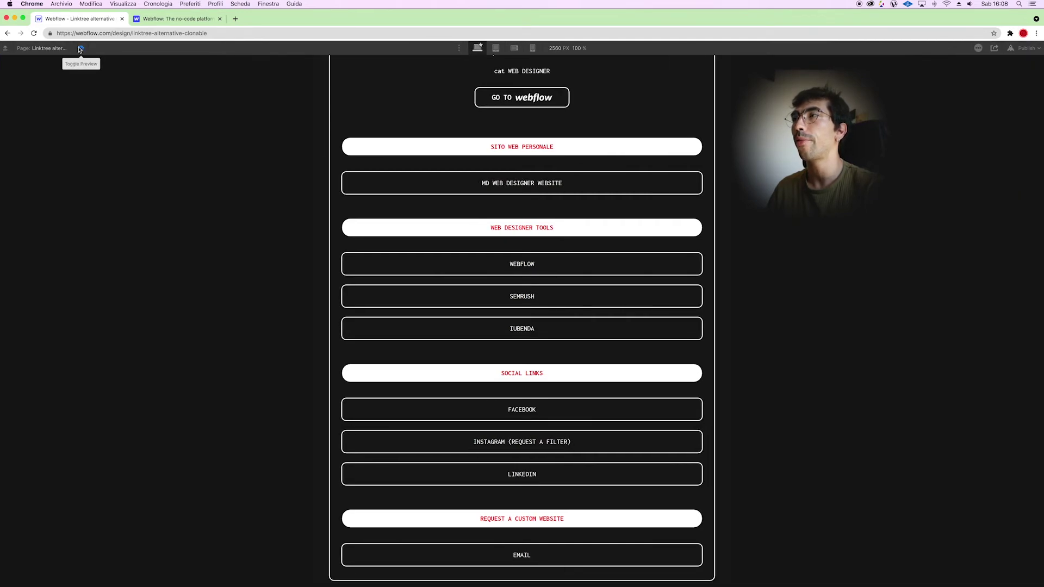
left_click(482, 186)
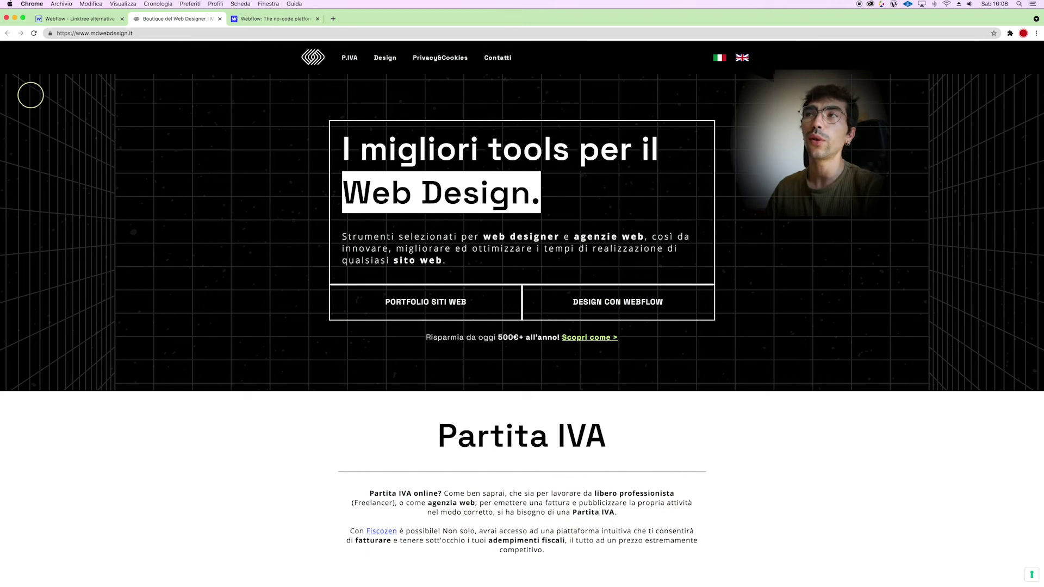
left_click(76, 20)
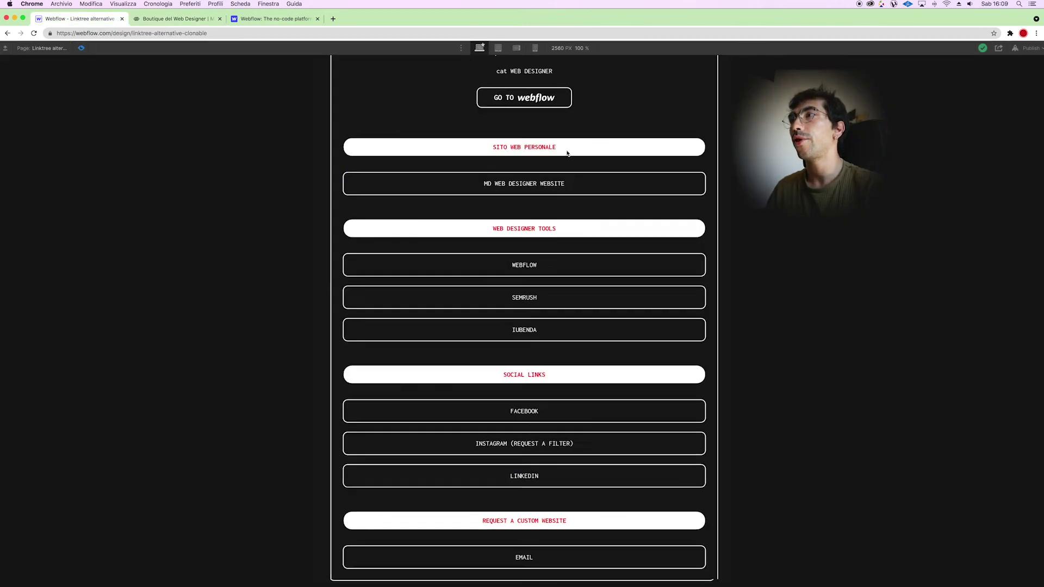